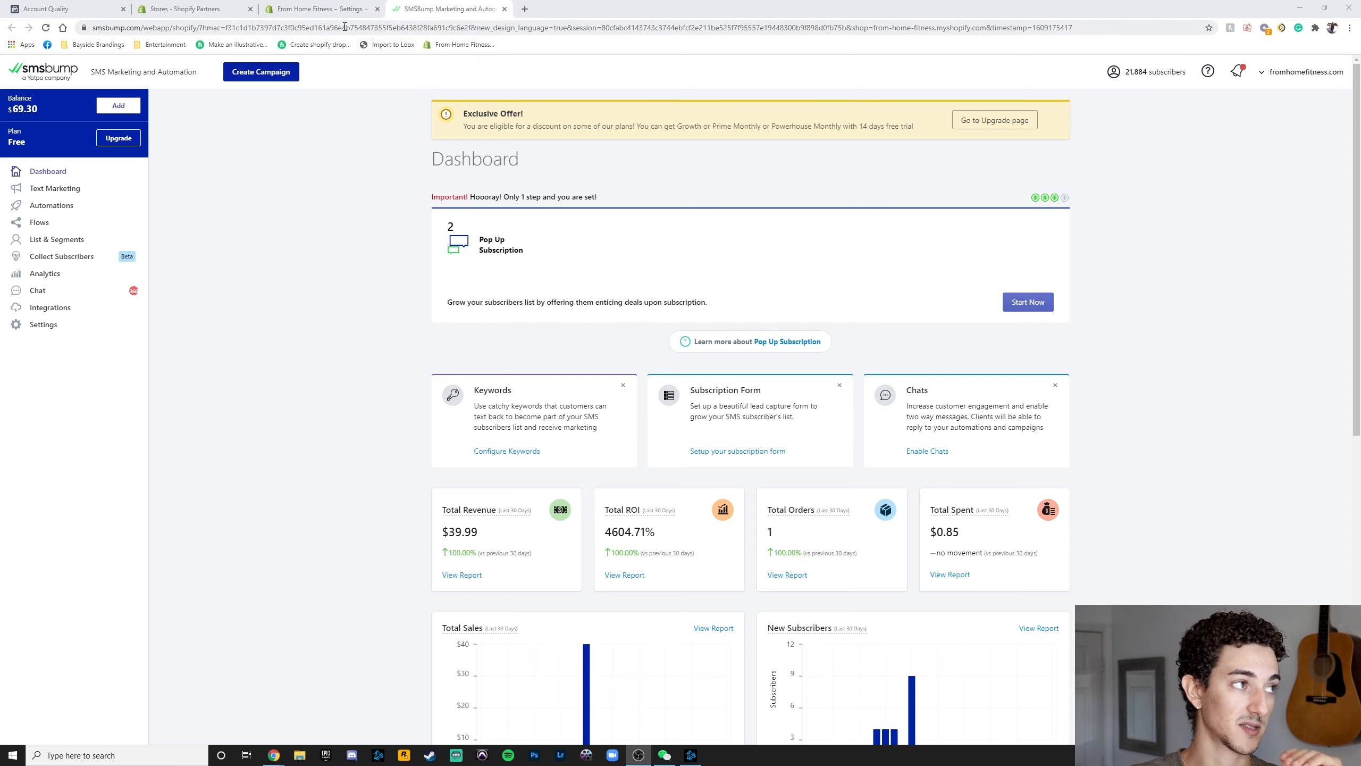
# Open the From Home Fitness store's legal settings and look through its refund, privacy, terms of service and shipping policies.
pyautogui.click(336, 16)
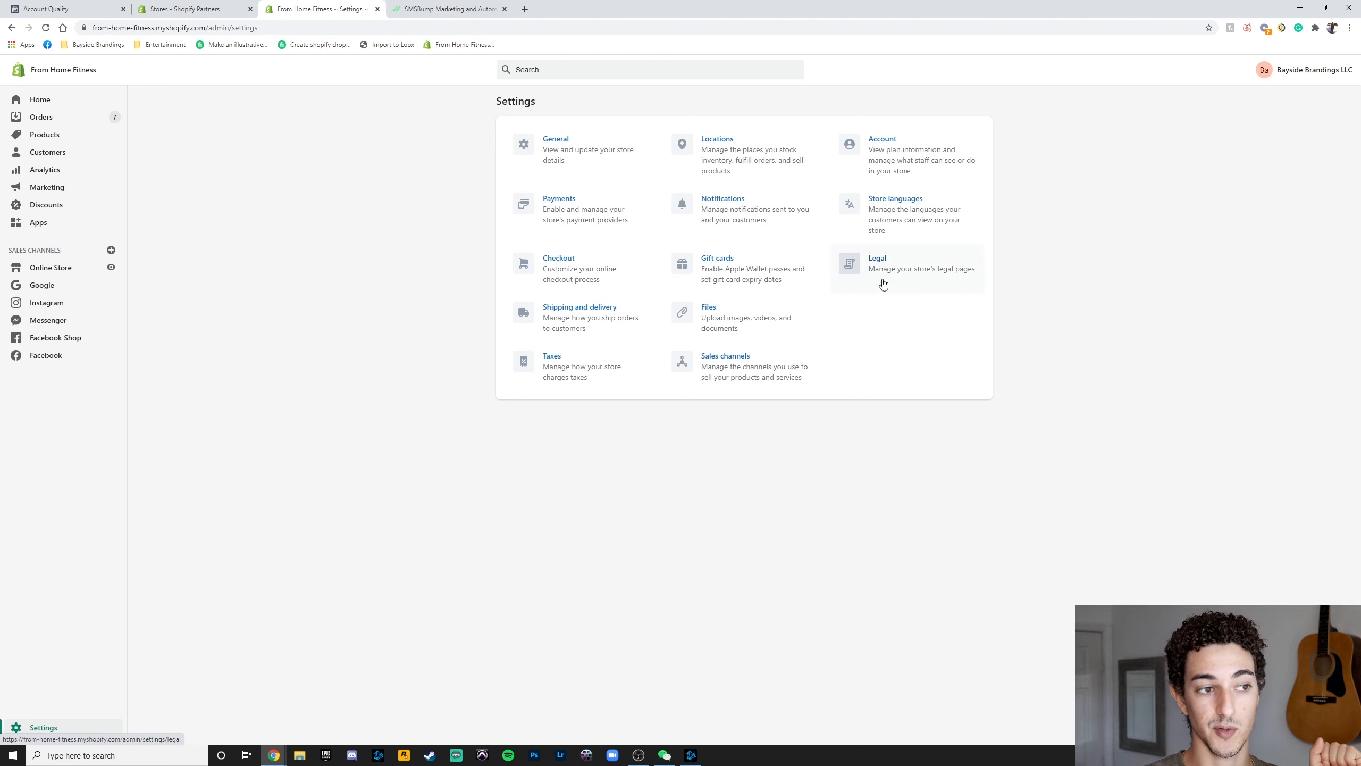
pyautogui.click(948, 271)
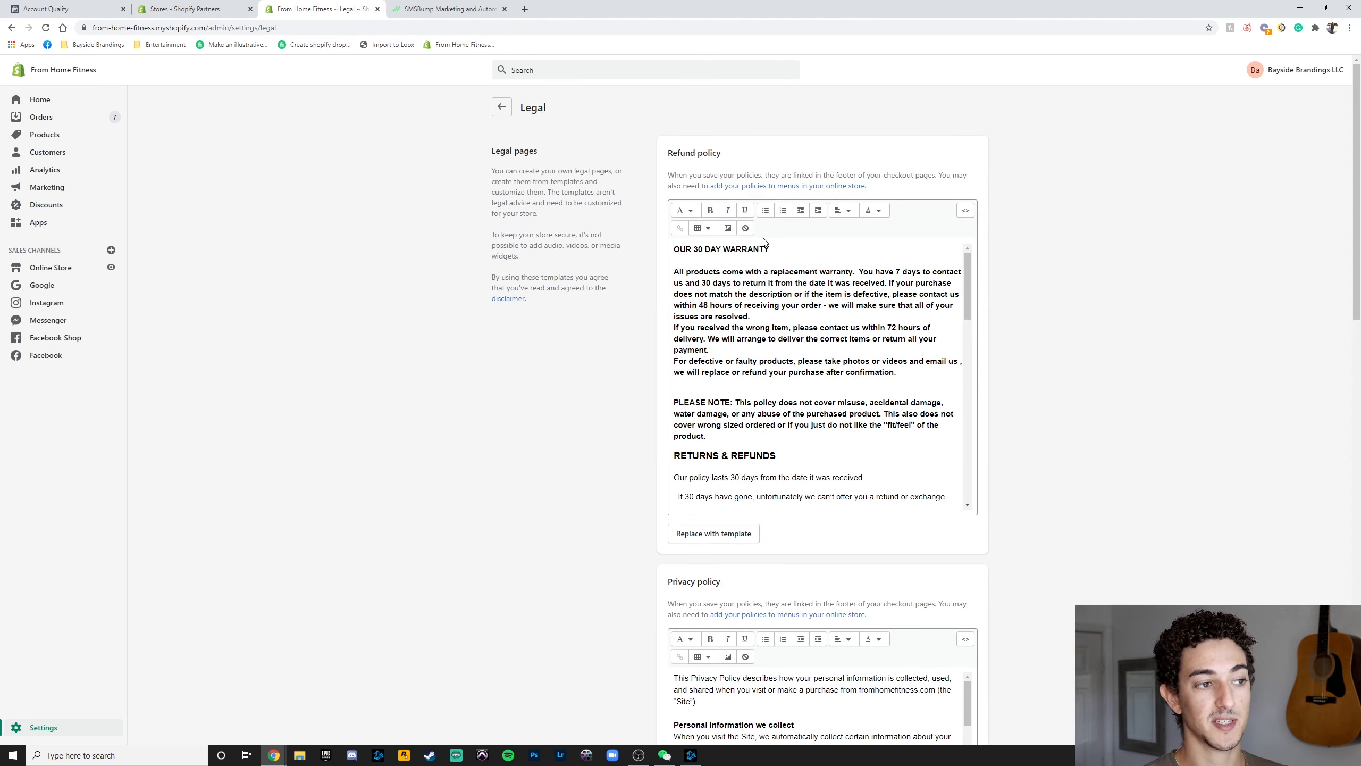
pyautogui.scroll(-5, 765, 243)
pyautogui.scroll(-7, 605, 449)
pyautogui.scroll(-5, 804, 429)
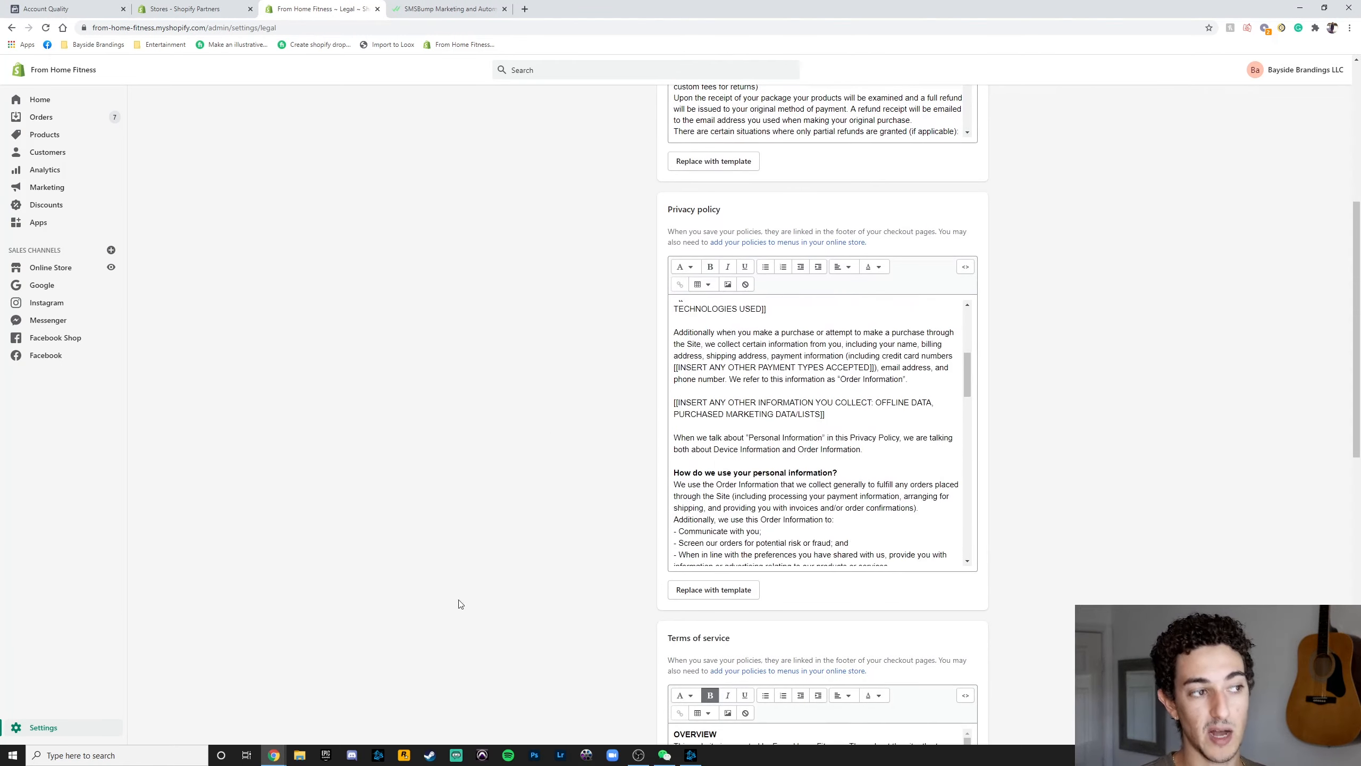
pyautogui.scroll(-8, 583, 526)
pyautogui.scroll(-3, 815, 429)
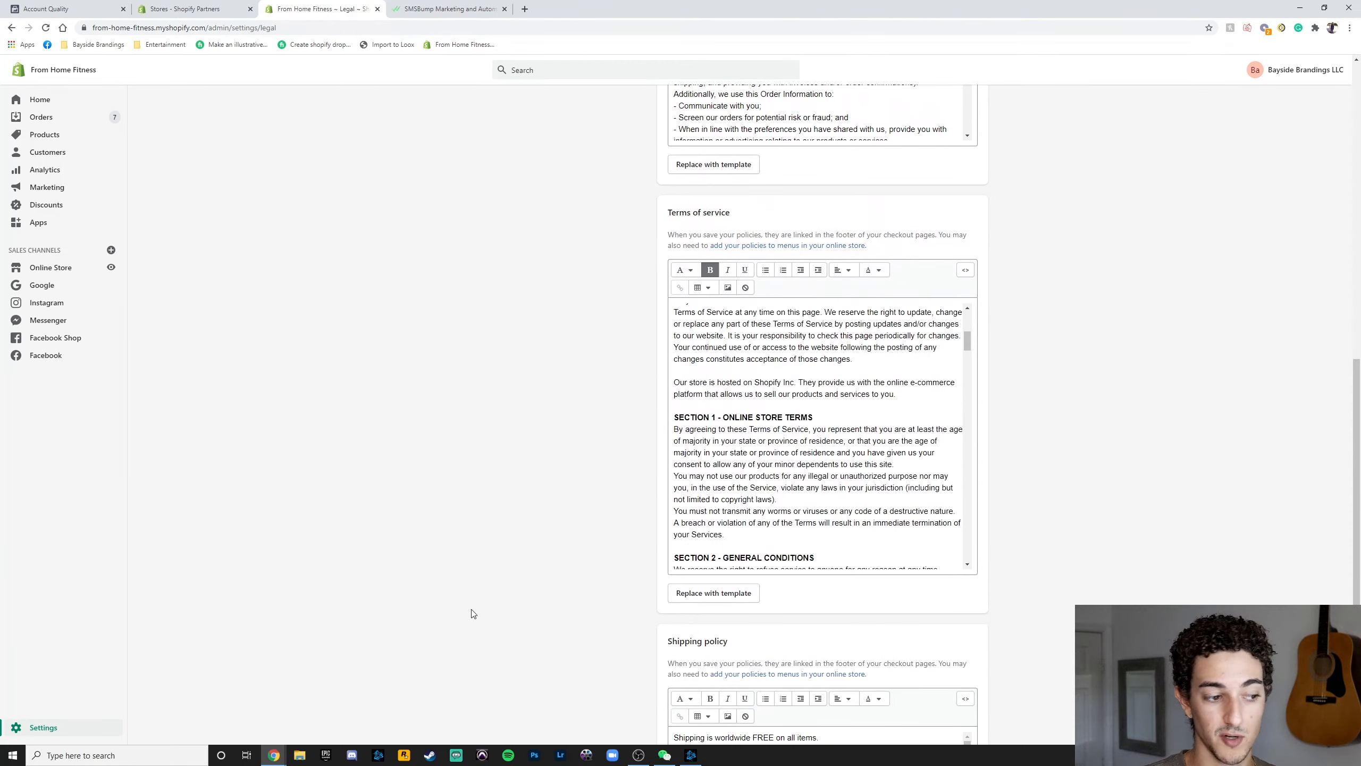
pyautogui.scroll(-5, 483, 590)
pyautogui.scroll(-4, 805, 536)
pyautogui.scroll(5, 601, 534)
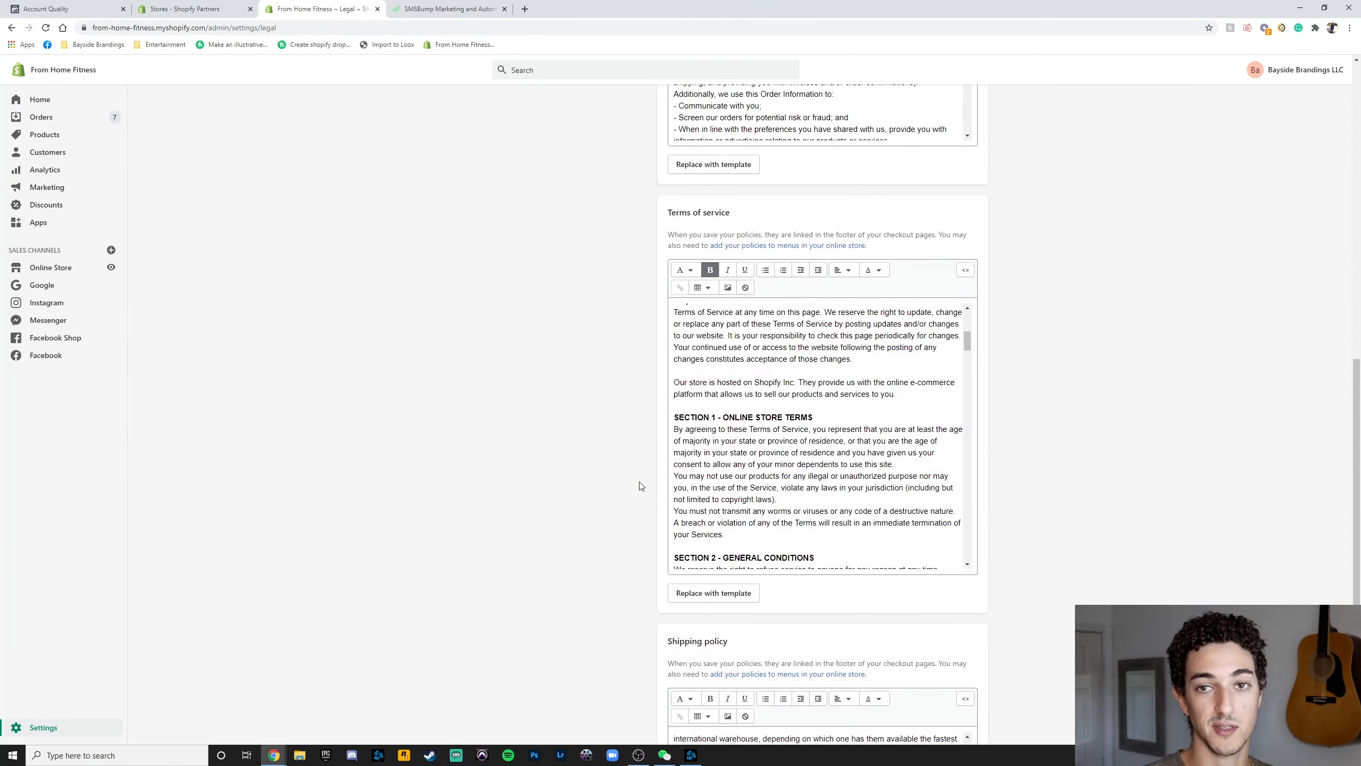
pyautogui.scroll(10, 658, 454)
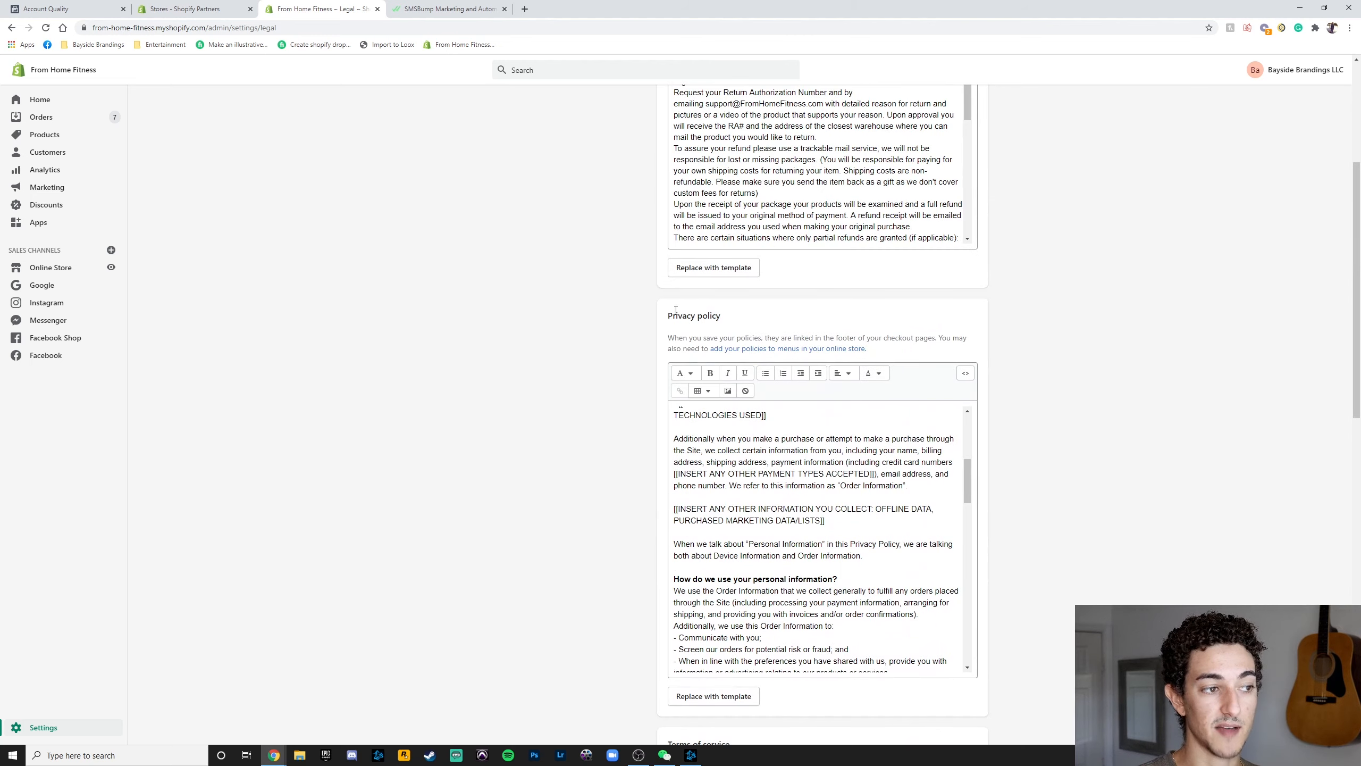
# Read the From Home Fitness privacy policy through to the contact section at its end.
pyautogui.scroll(-8, 881, 456)
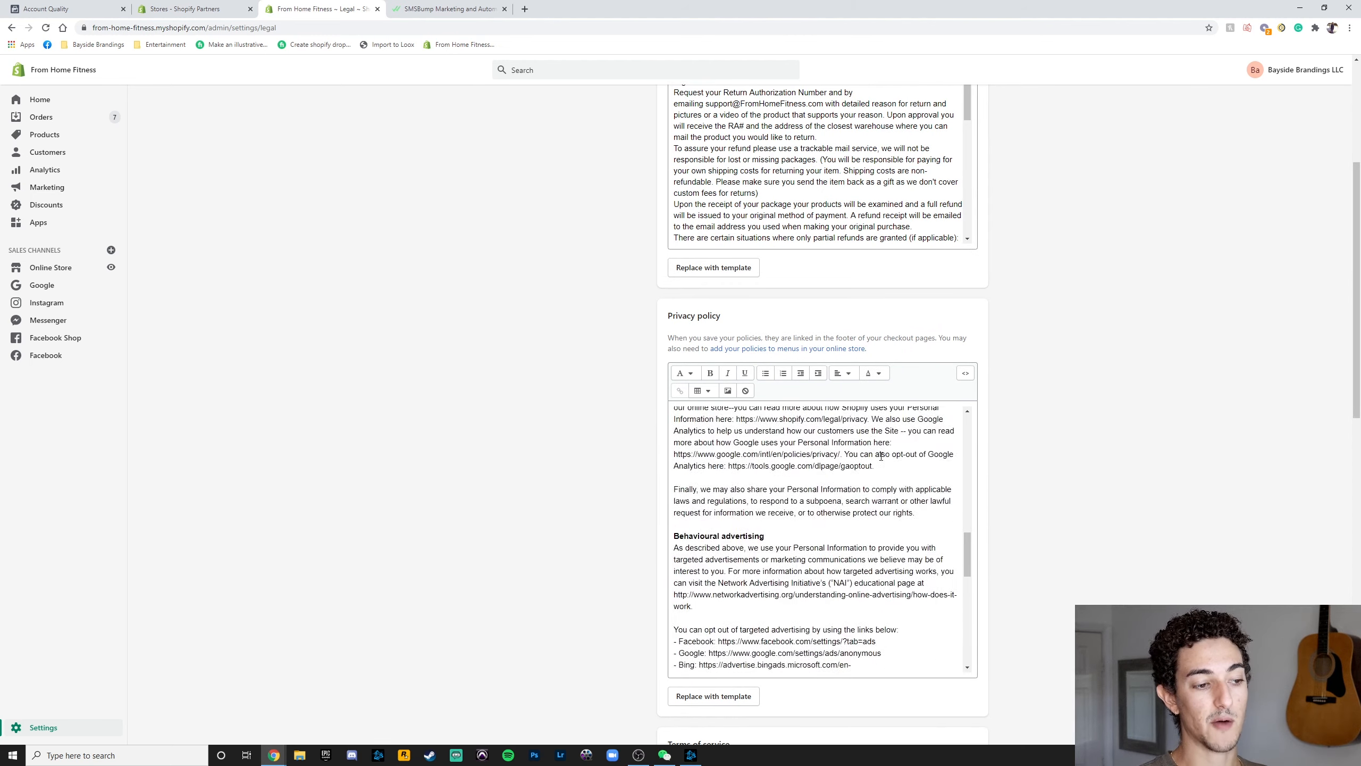
pyautogui.scroll(-10, 881, 456)
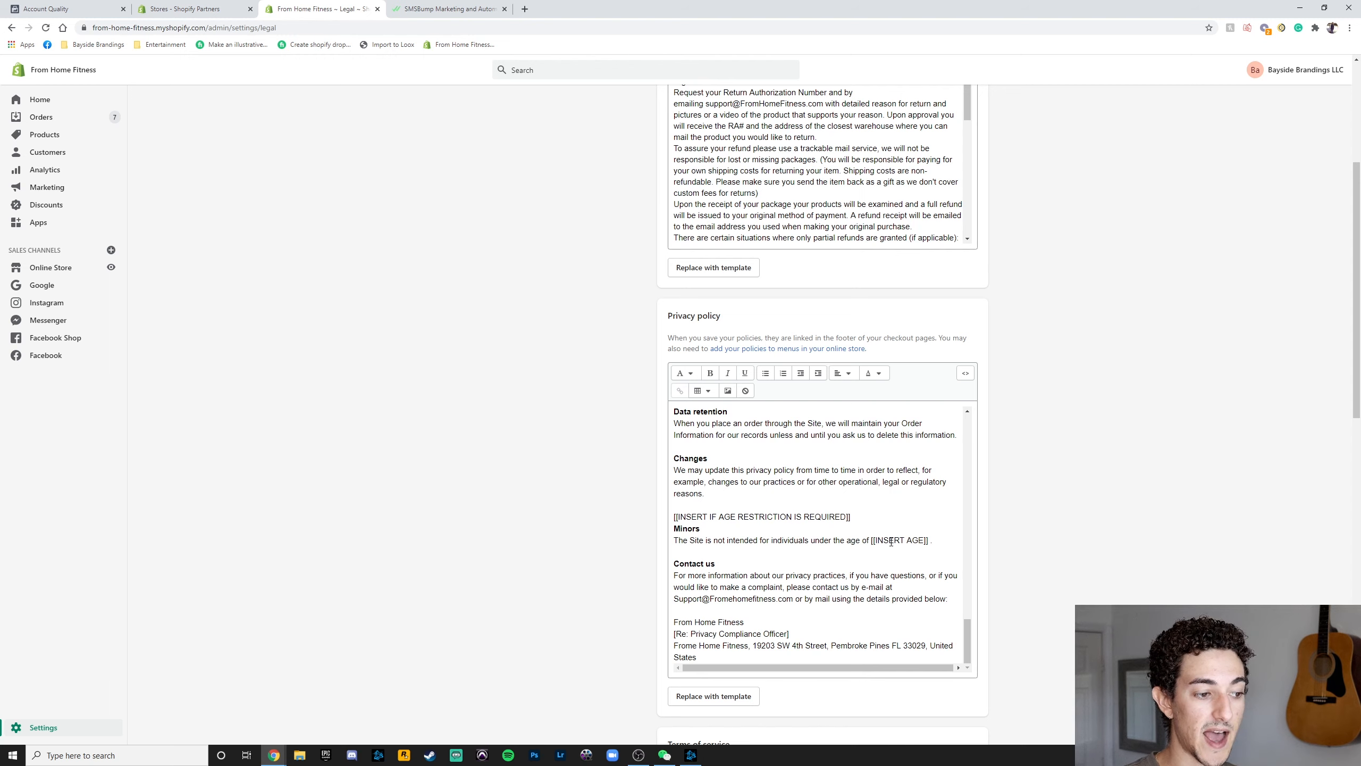
pyautogui.scroll(-5, 890, 542)
pyautogui.scroll(4, 834, 520)
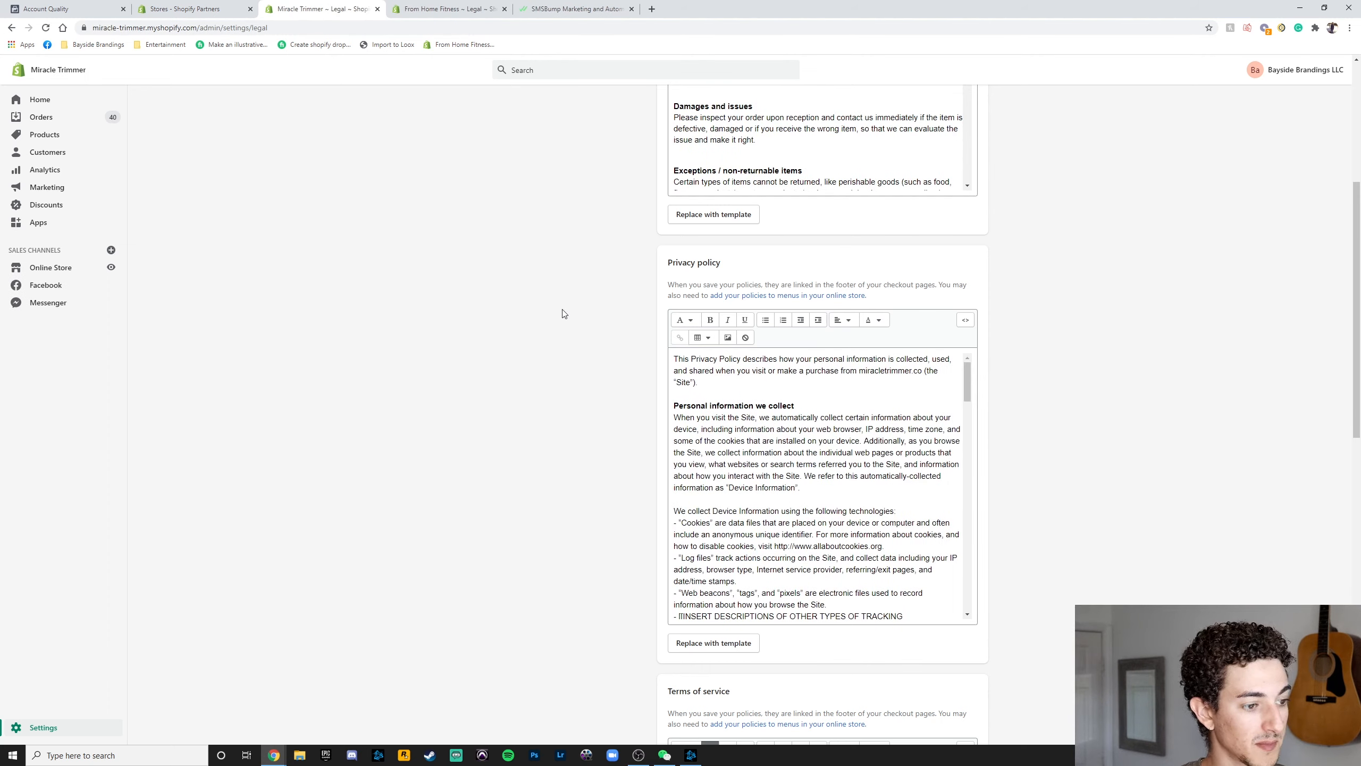
# Examine the text marketing and notifications section at the end of the Miracle Trimmer store's privacy policy.
pyautogui.scroll(-20, 849, 441)
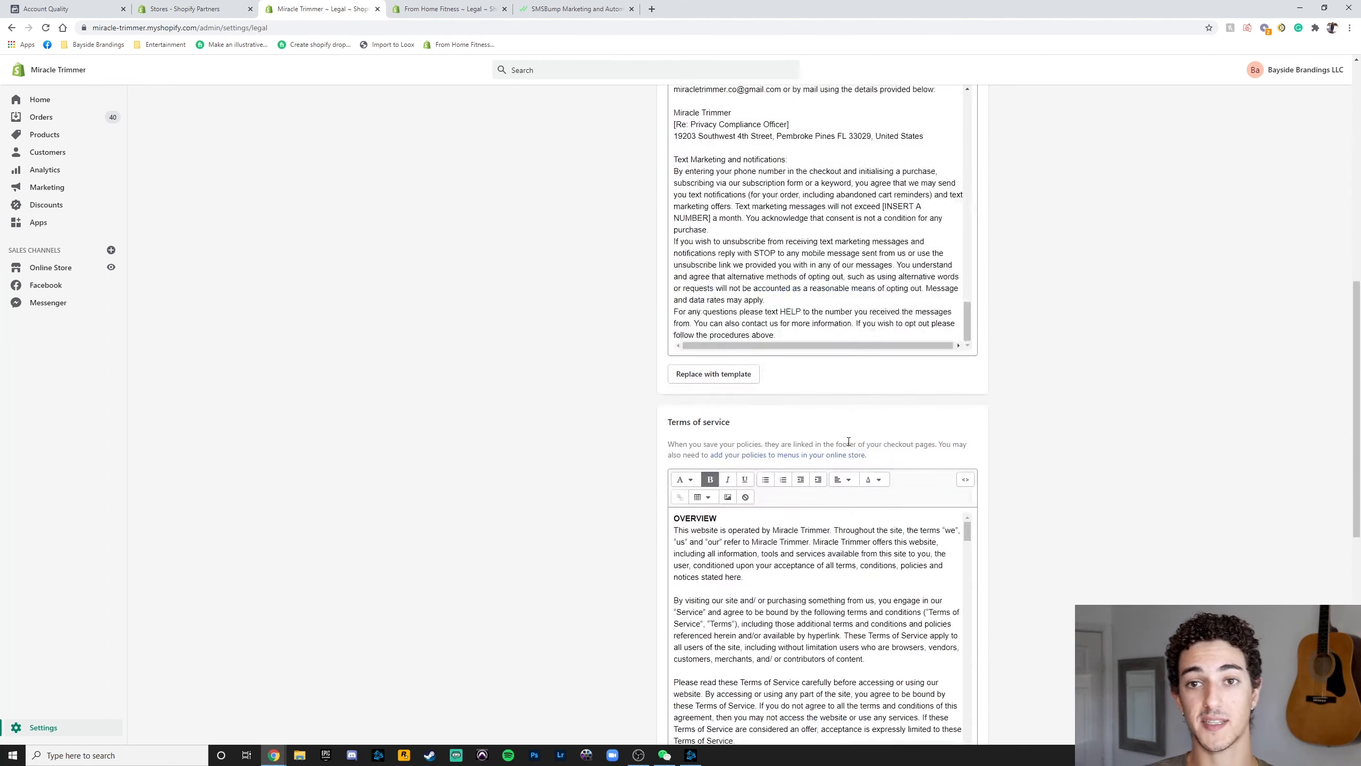
pyautogui.scroll(-4, 848, 441)
pyautogui.scroll(4, 790, 400)
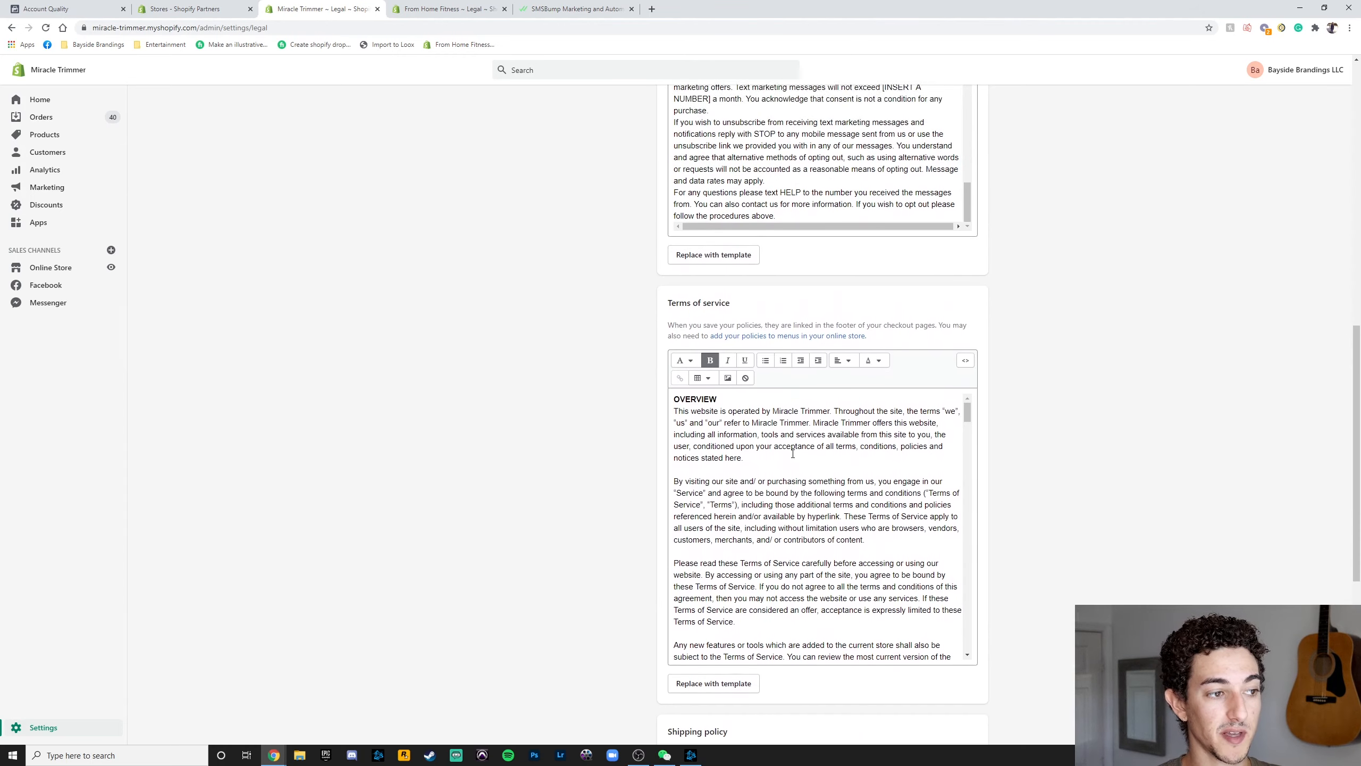
pyautogui.scroll(-4, 803, 471)
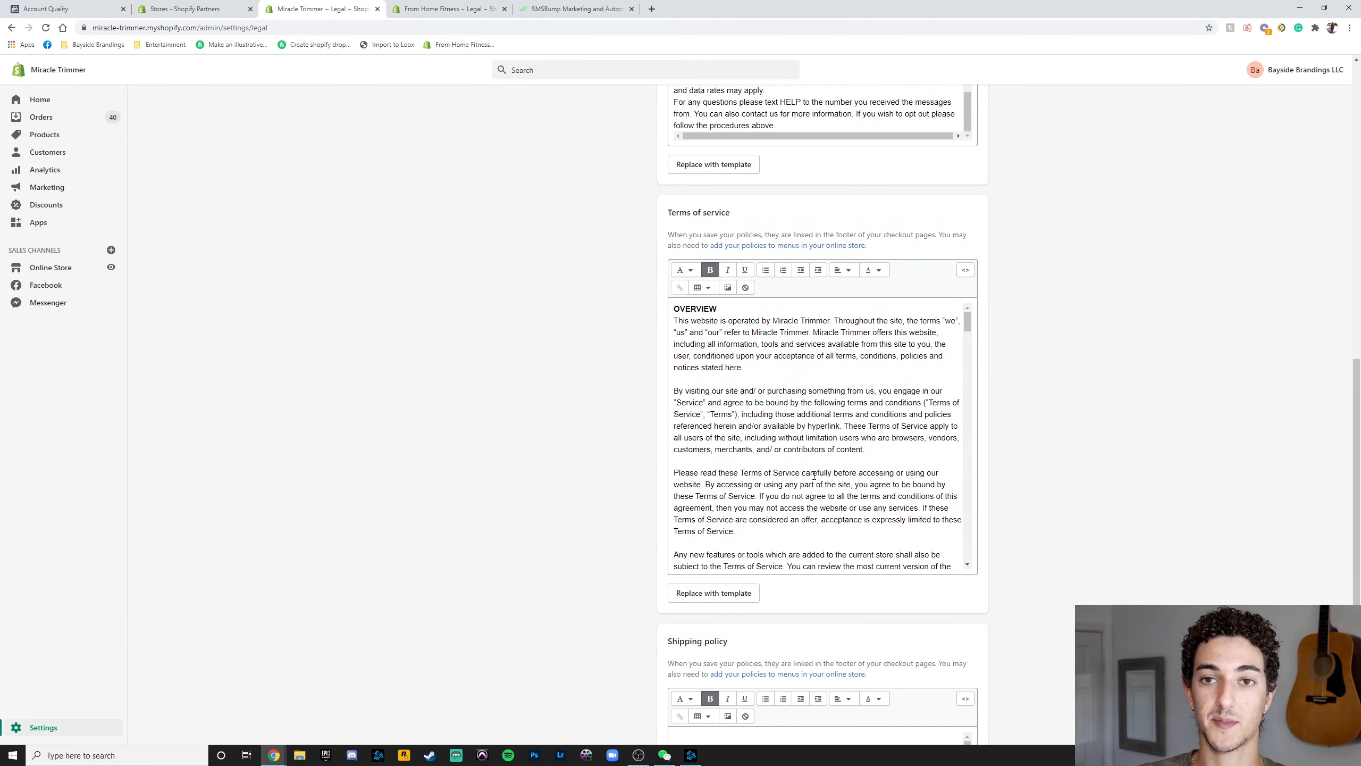
pyautogui.scroll(9, 587, 337)
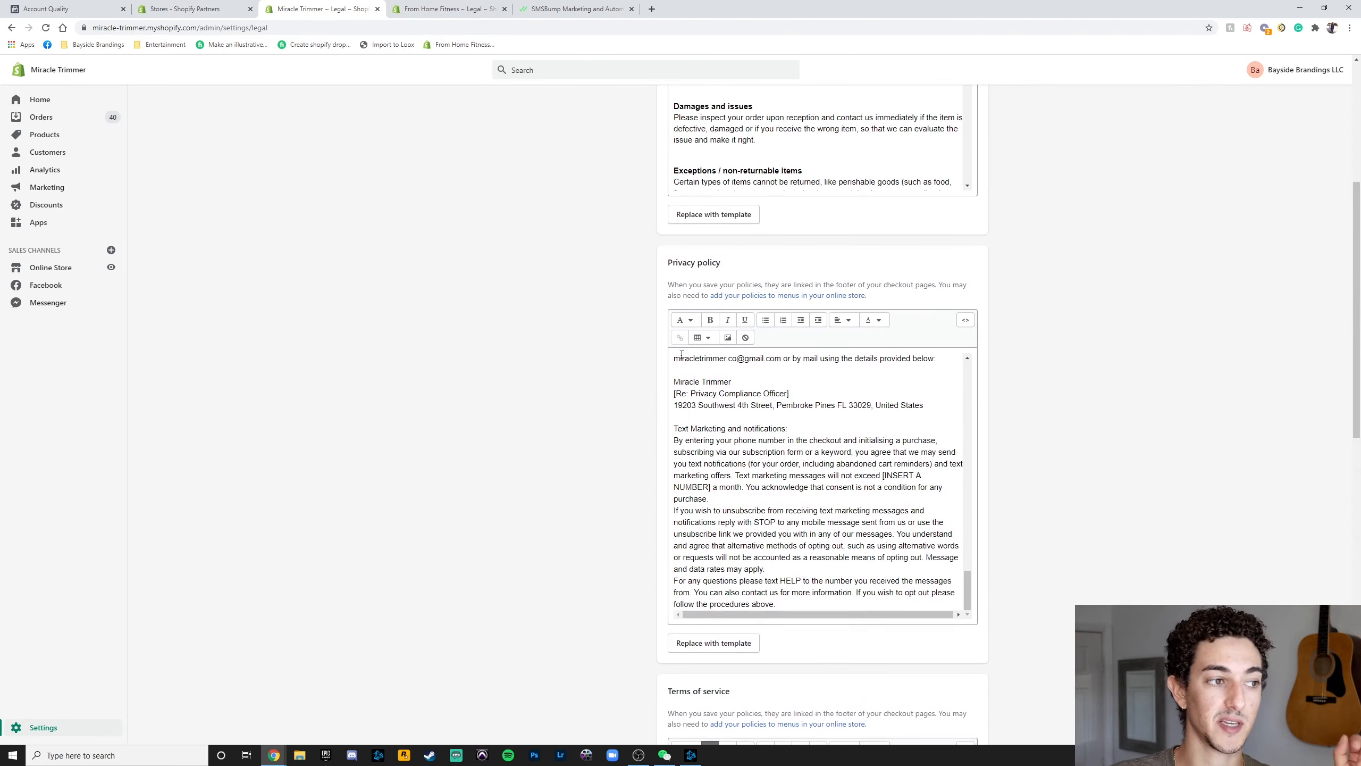
pyautogui.scroll(-5, 819, 354)
pyautogui.scroll(4, 750, 376)
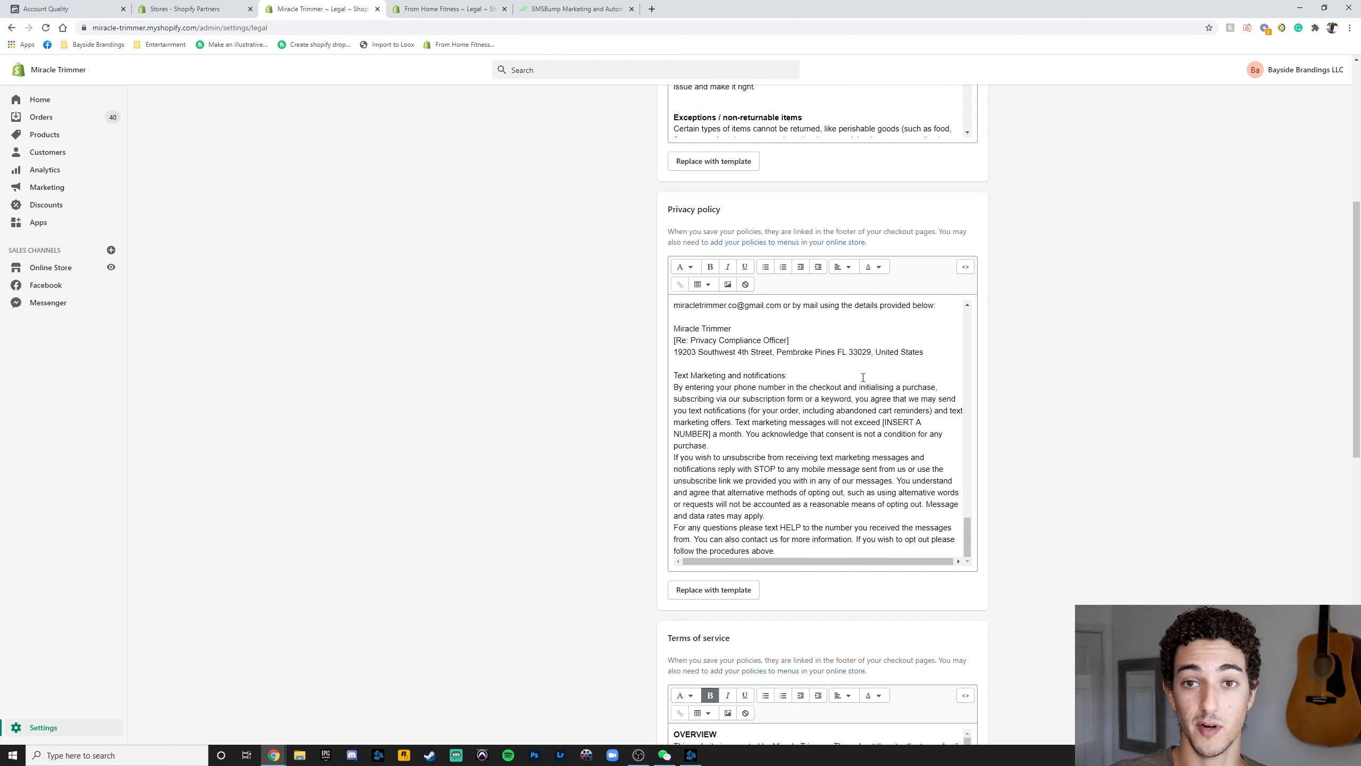
pyautogui.scroll(-1, 584, 251)
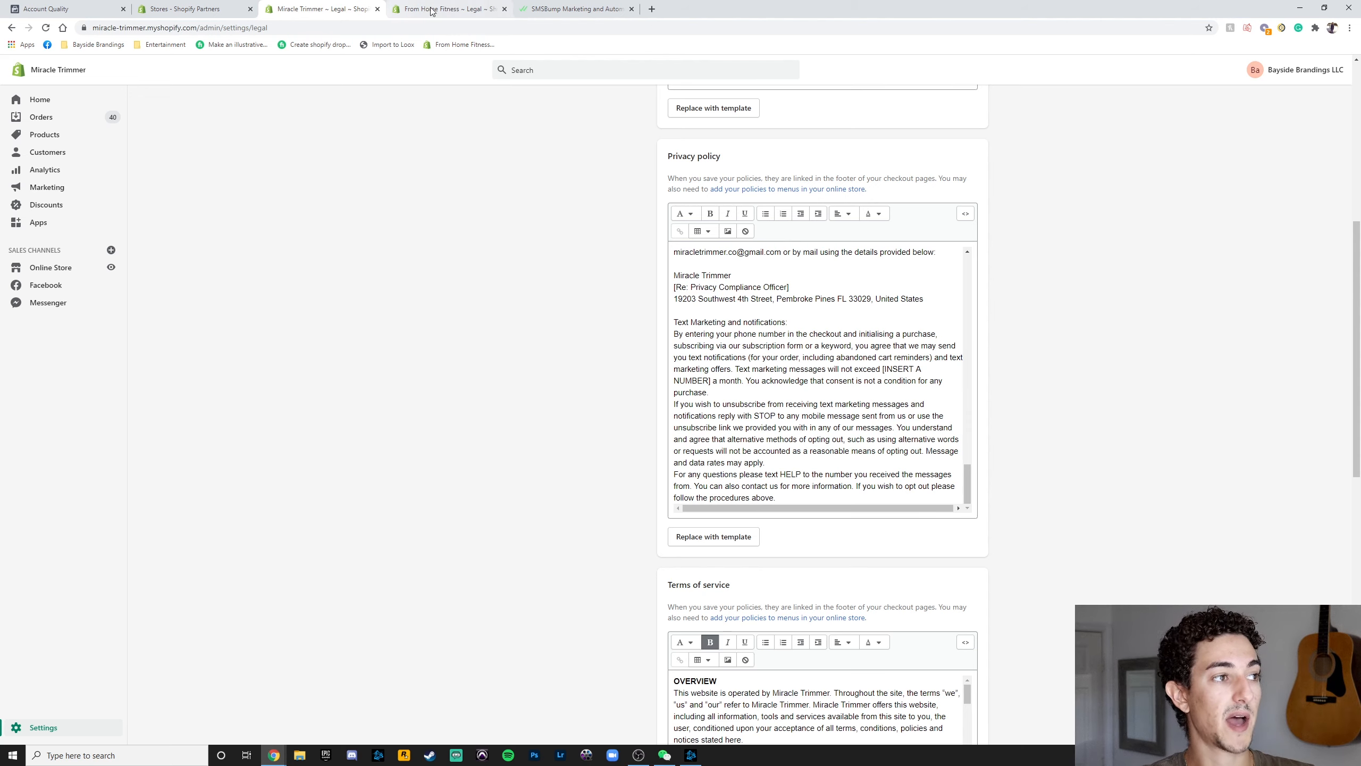
# Switch to SMSBump and open the store's list of SMS automations.
pyautogui.click(563, 9)
pyautogui.scroll(8, 466, 354)
pyautogui.scroll(2, 474, 363)
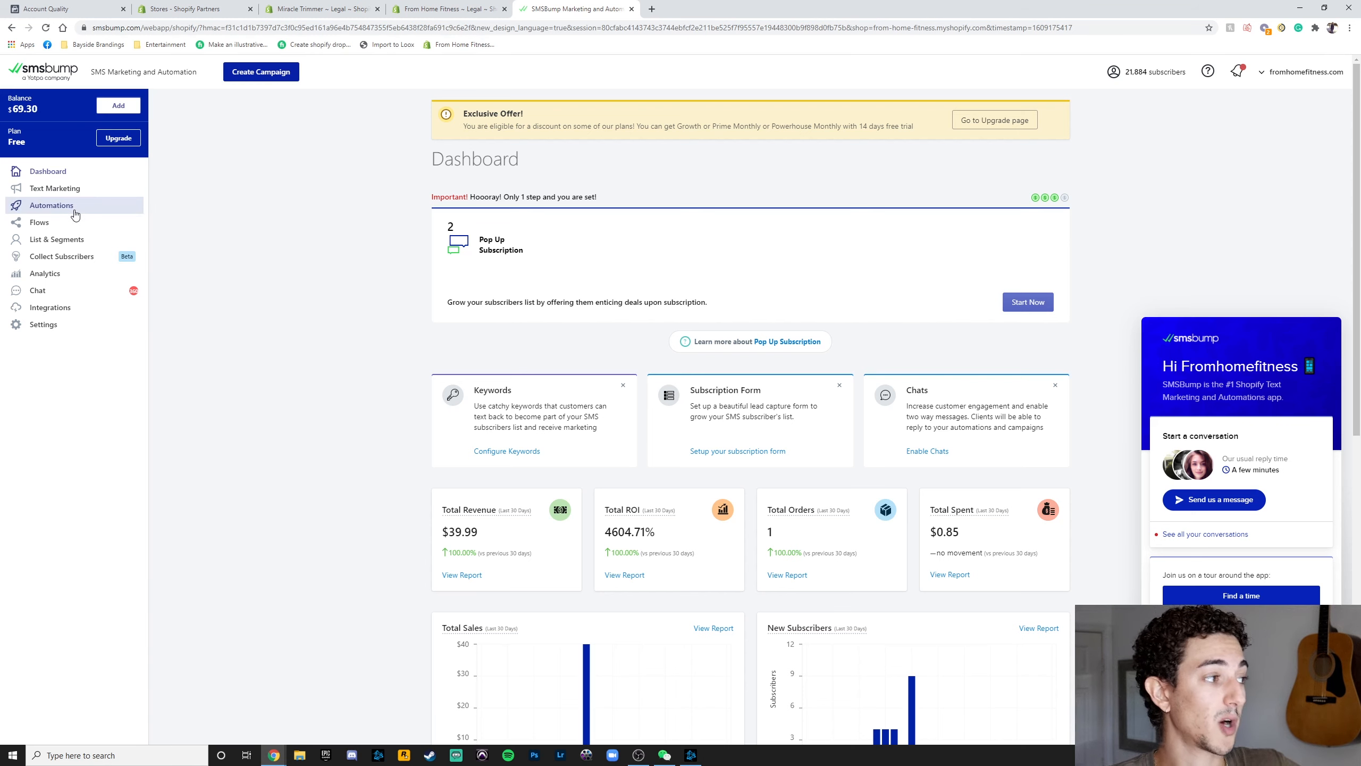
pyautogui.click(51, 205)
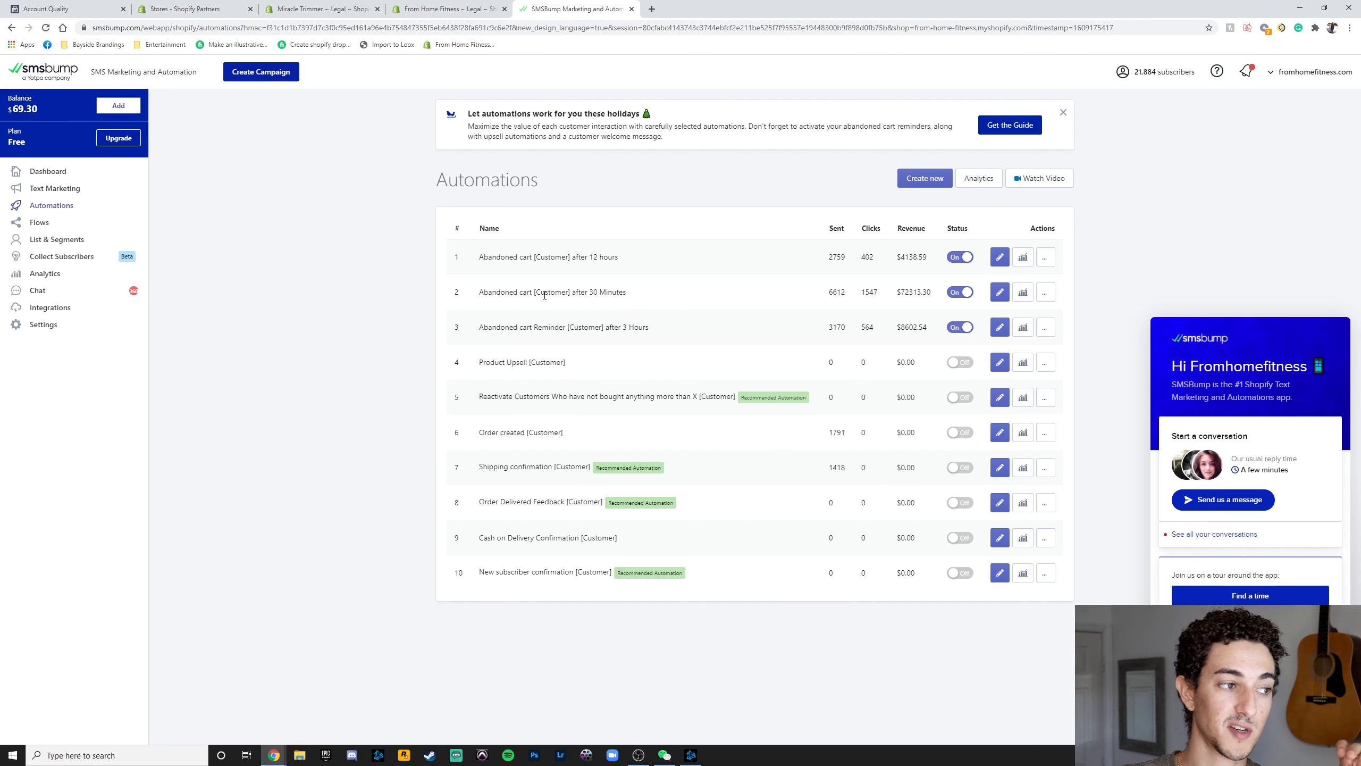
# Review the timing, attached GIF and message text of the 30-minute abandoned cart automation, then return to the automations list.
pyautogui.click(1000, 293)
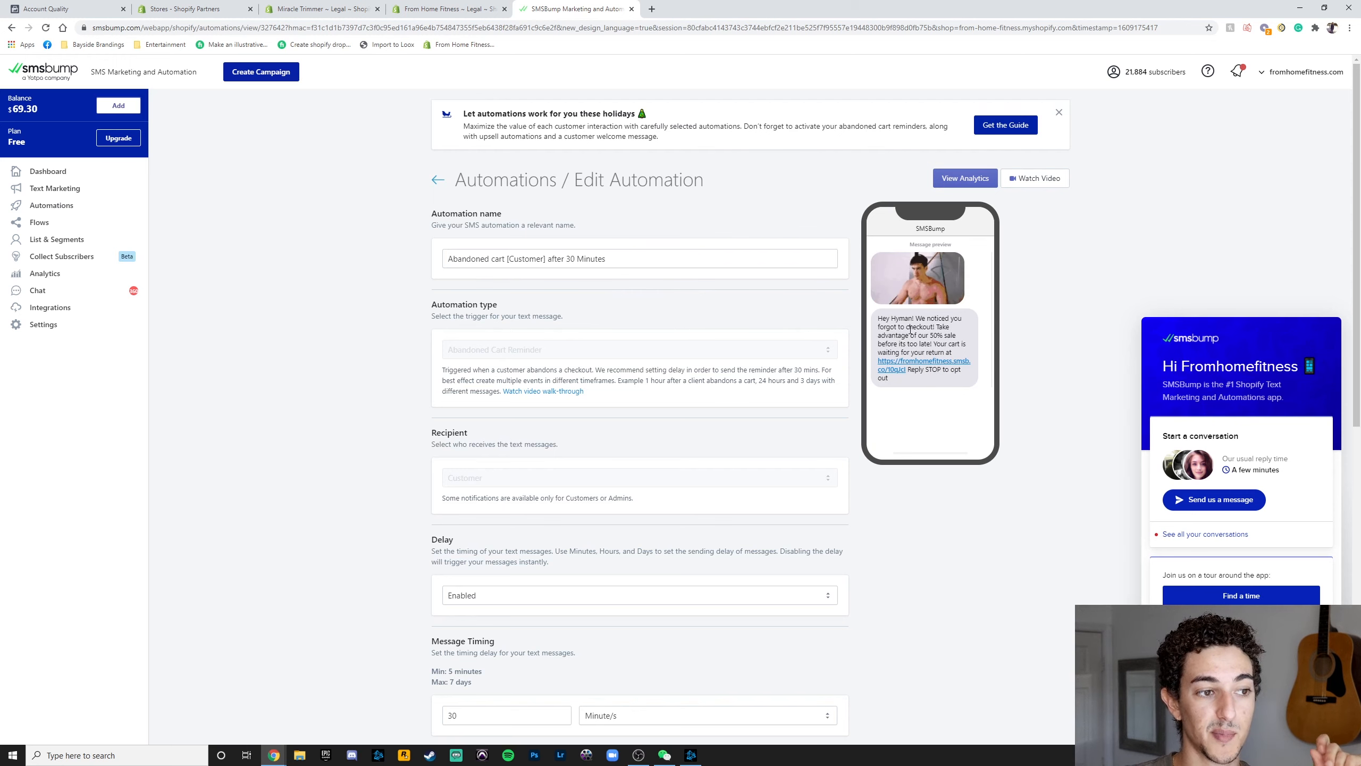
pyautogui.scroll(-10, 532, 517)
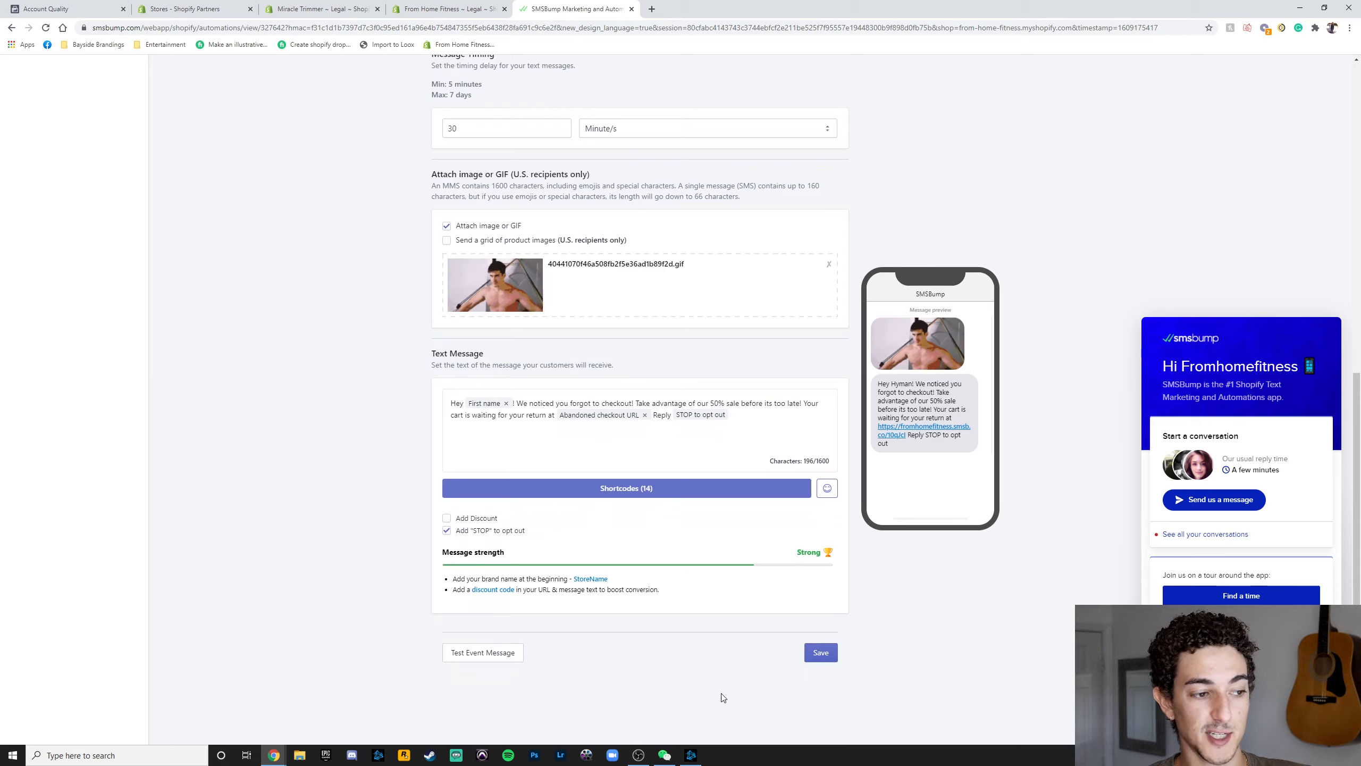
pyautogui.scroll(12, 721, 699)
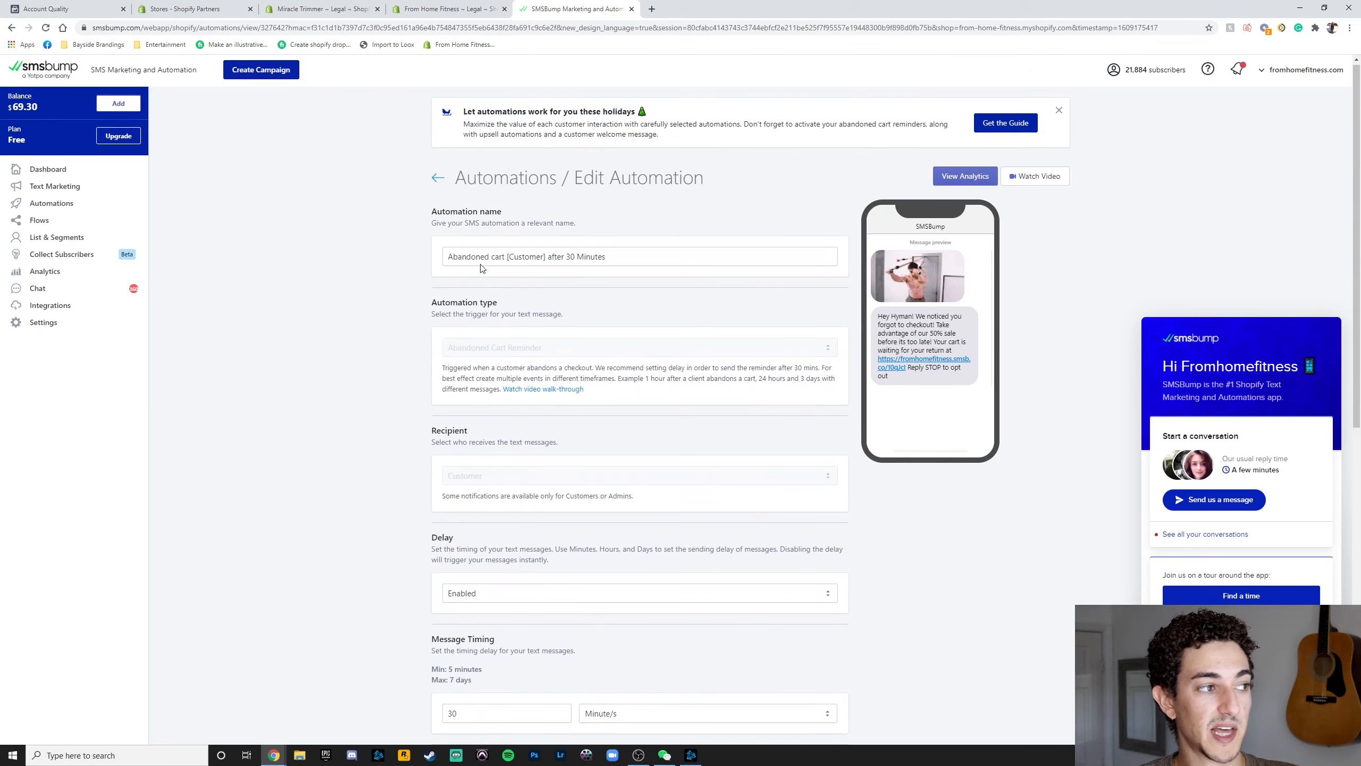
pyautogui.click(438, 178)
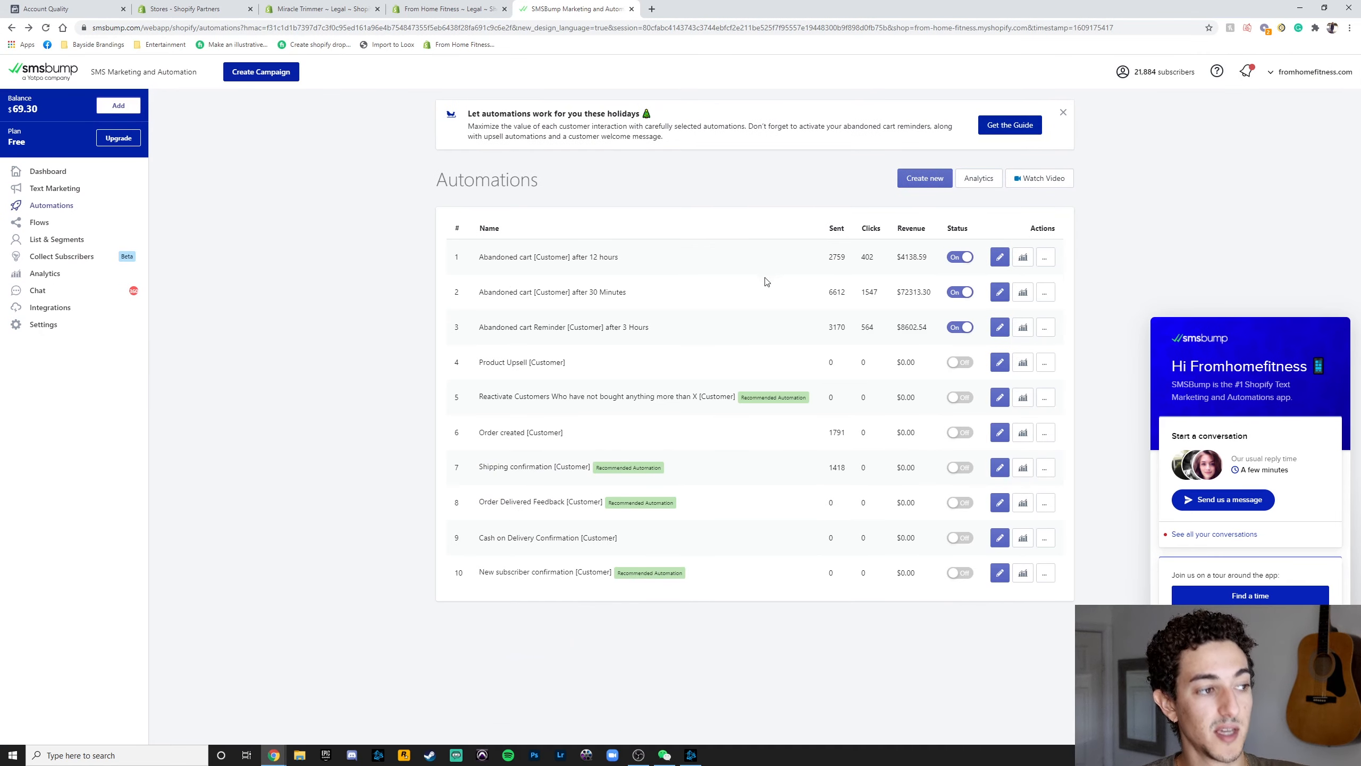
# Turn off the product image grid and image attachment in the 3-hour abandoned cart reminder, and leave it without saving.
pyautogui.click(1003, 331)
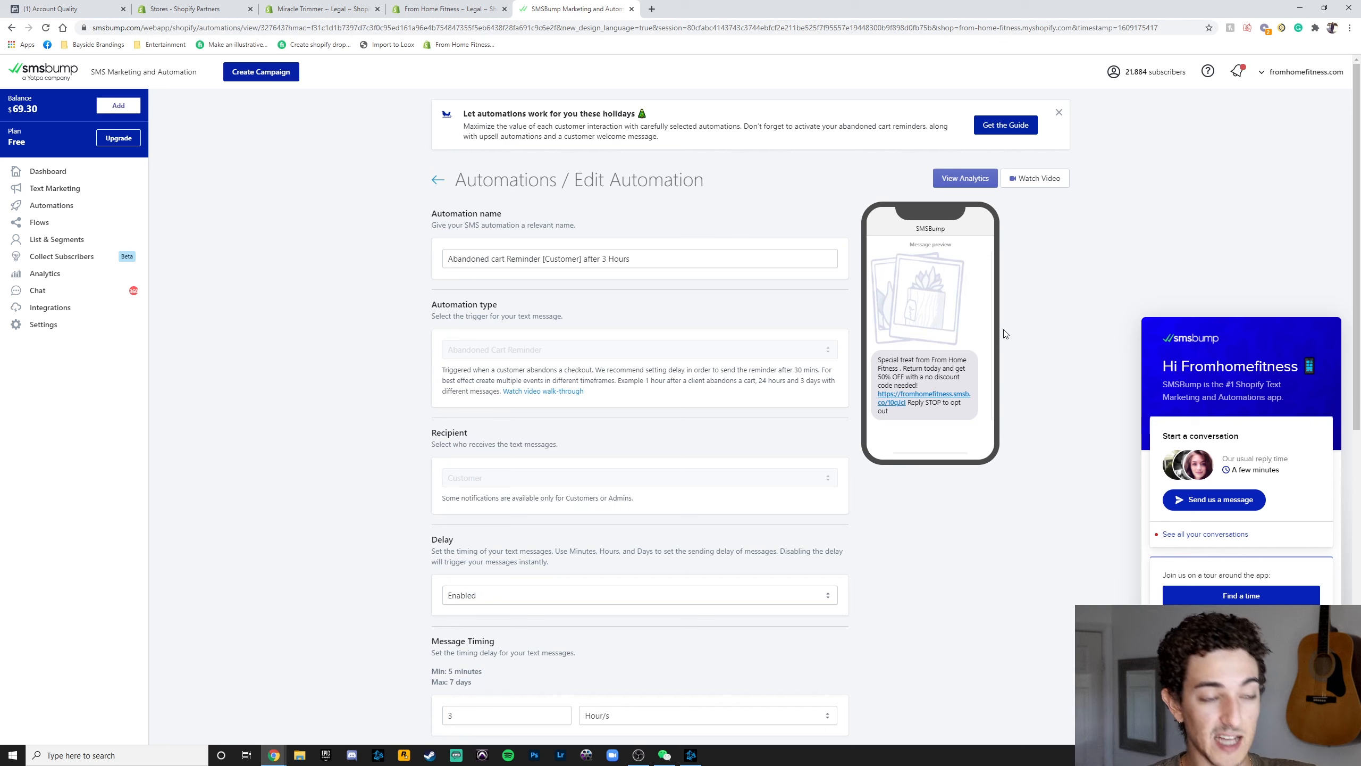
pyautogui.scroll(-10, 327, 459)
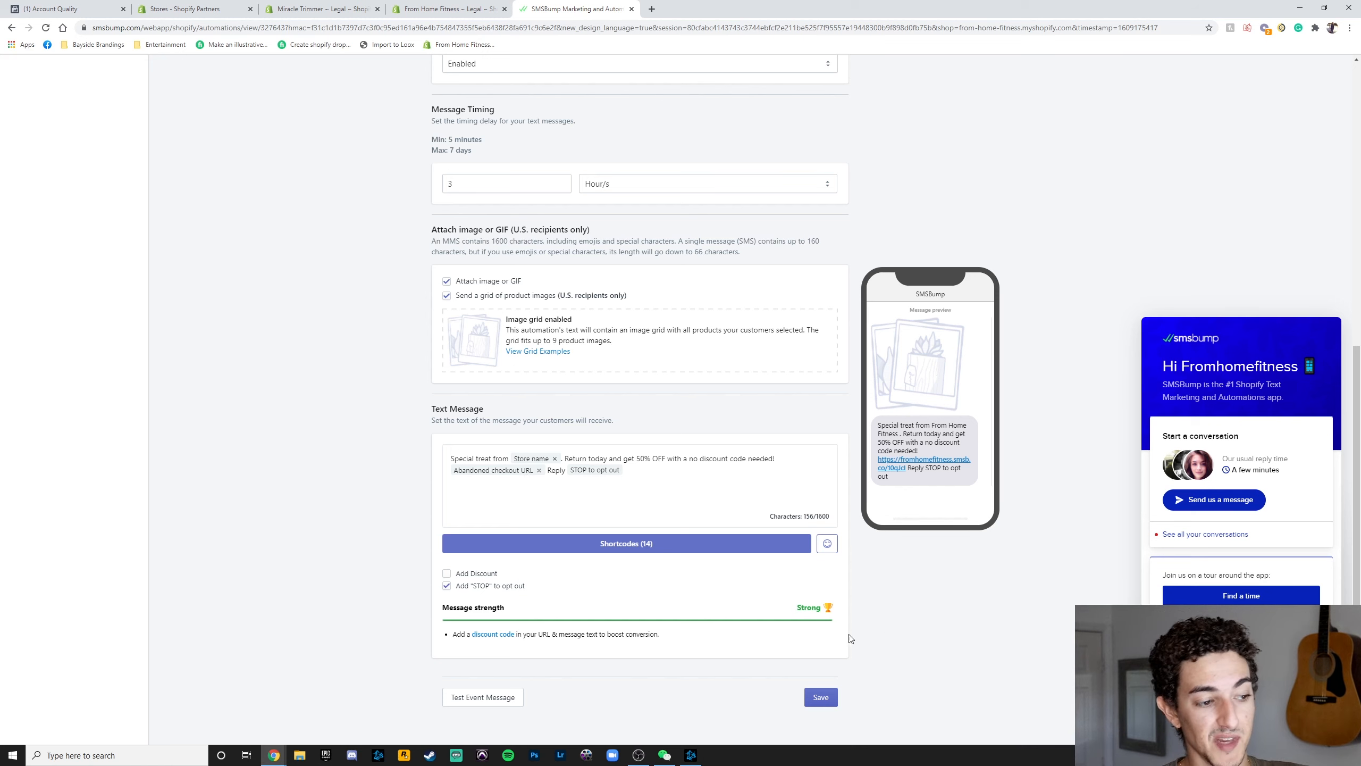
pyautogui.click(447, 295)
pyautogui.click(447, 281)
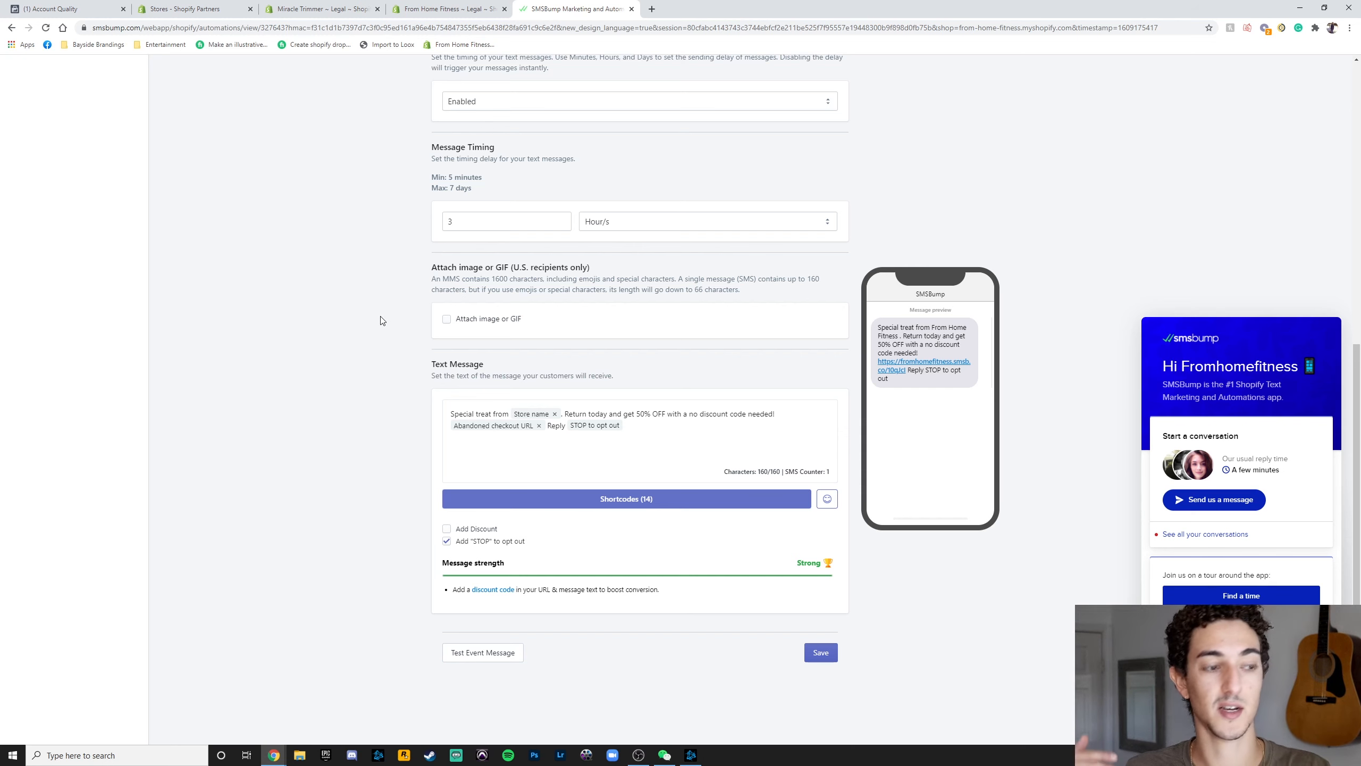
pyautogui.scroll(8, 392, 258)
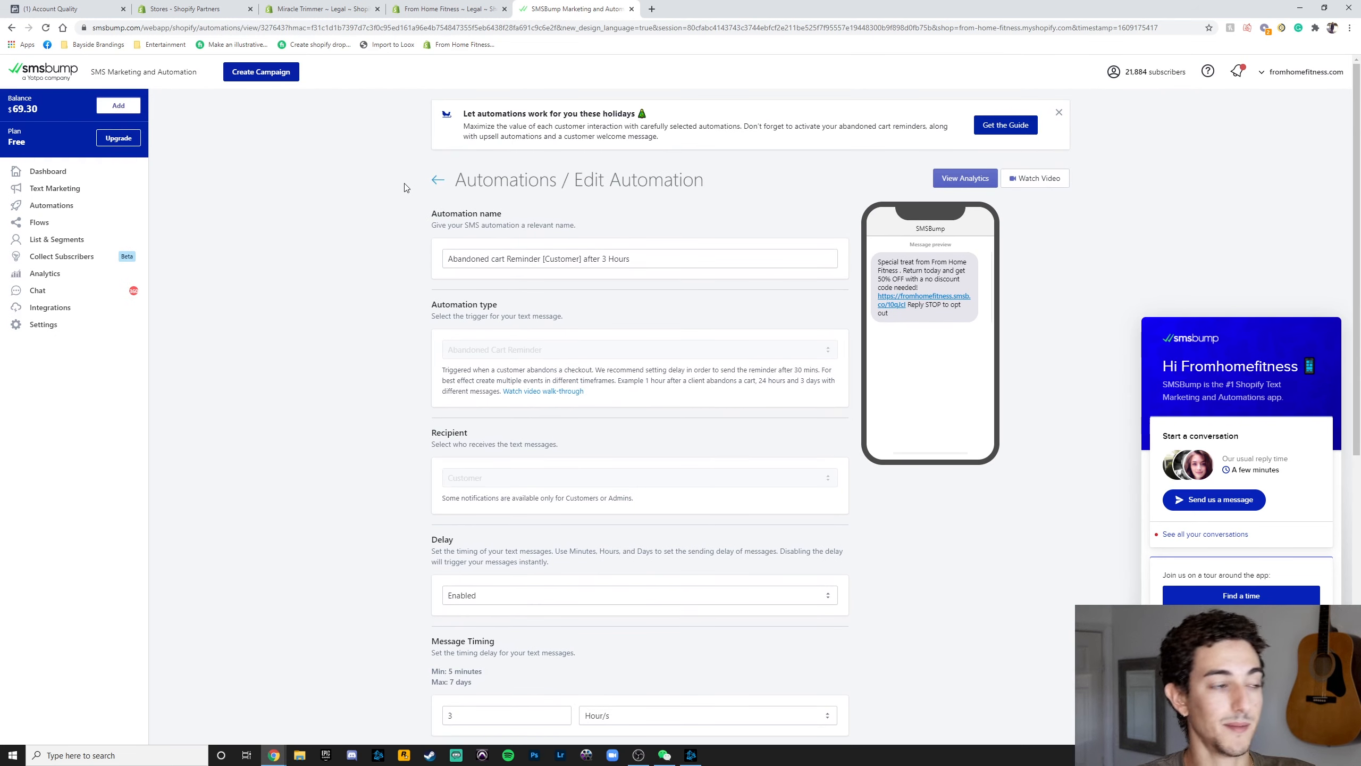
pyautogui.click(438, 180)
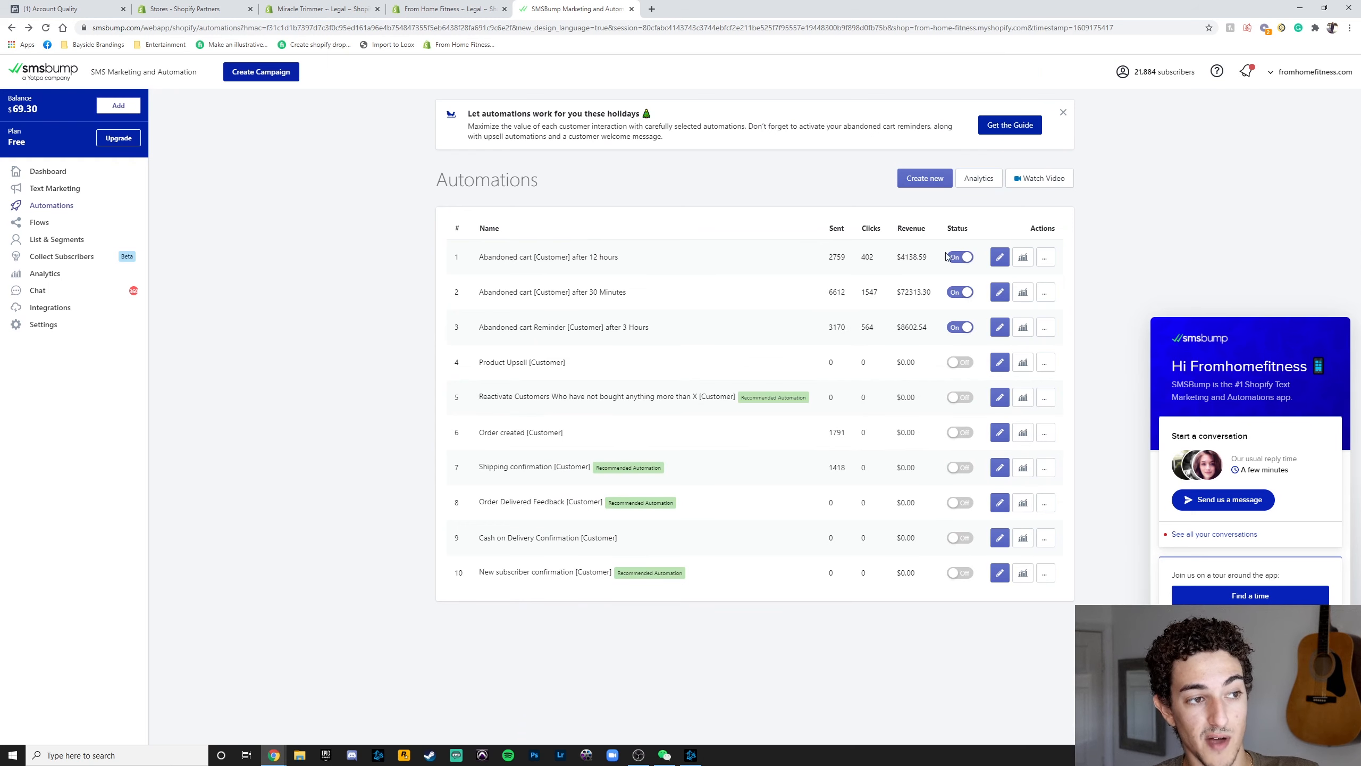
# Examine the 12-hour abandoned cart automation's timing, attached GIF, message text and opt-out option, and return to the automations list.
pyautogui.click(999, 257)
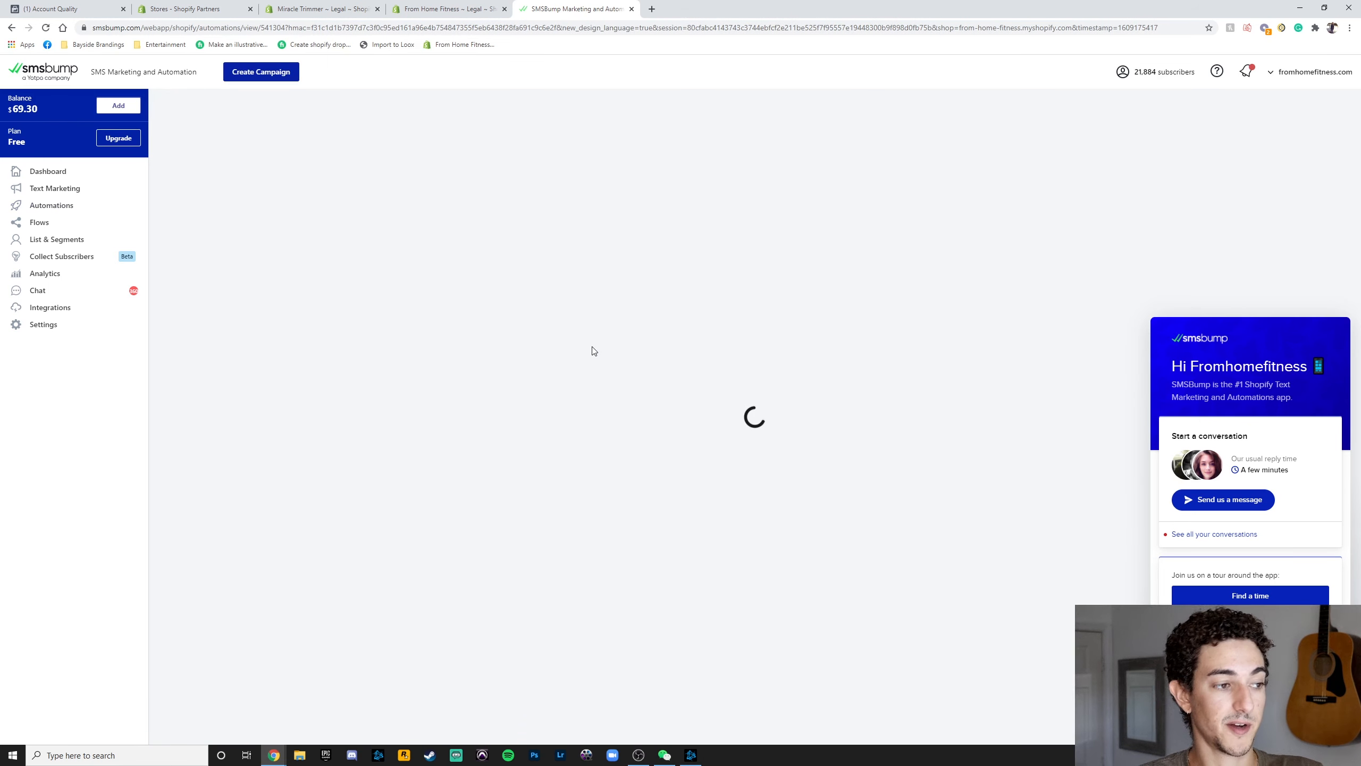
pyautogui.scroll(-1, 591, 346)
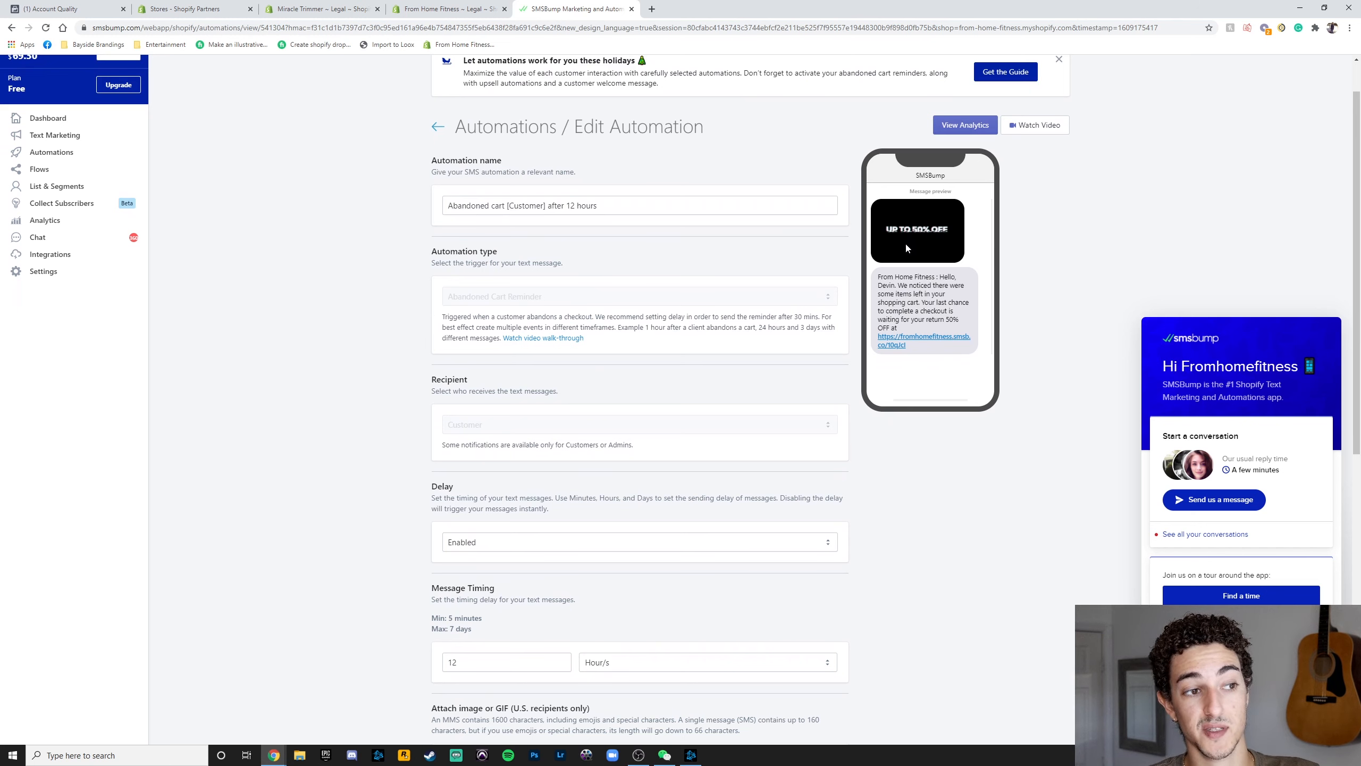
pyautogui.scroll(-9, 602, 383)
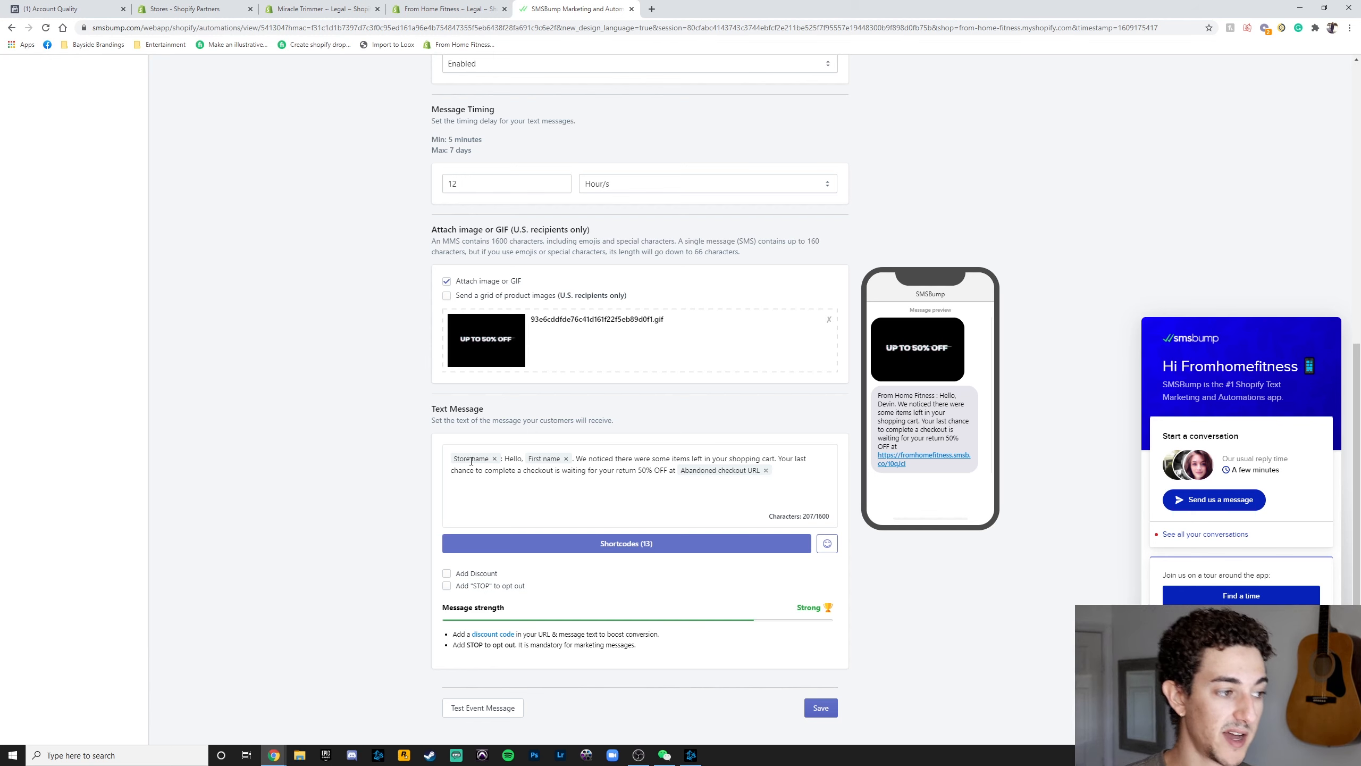
pyautogui.click(585, 470)
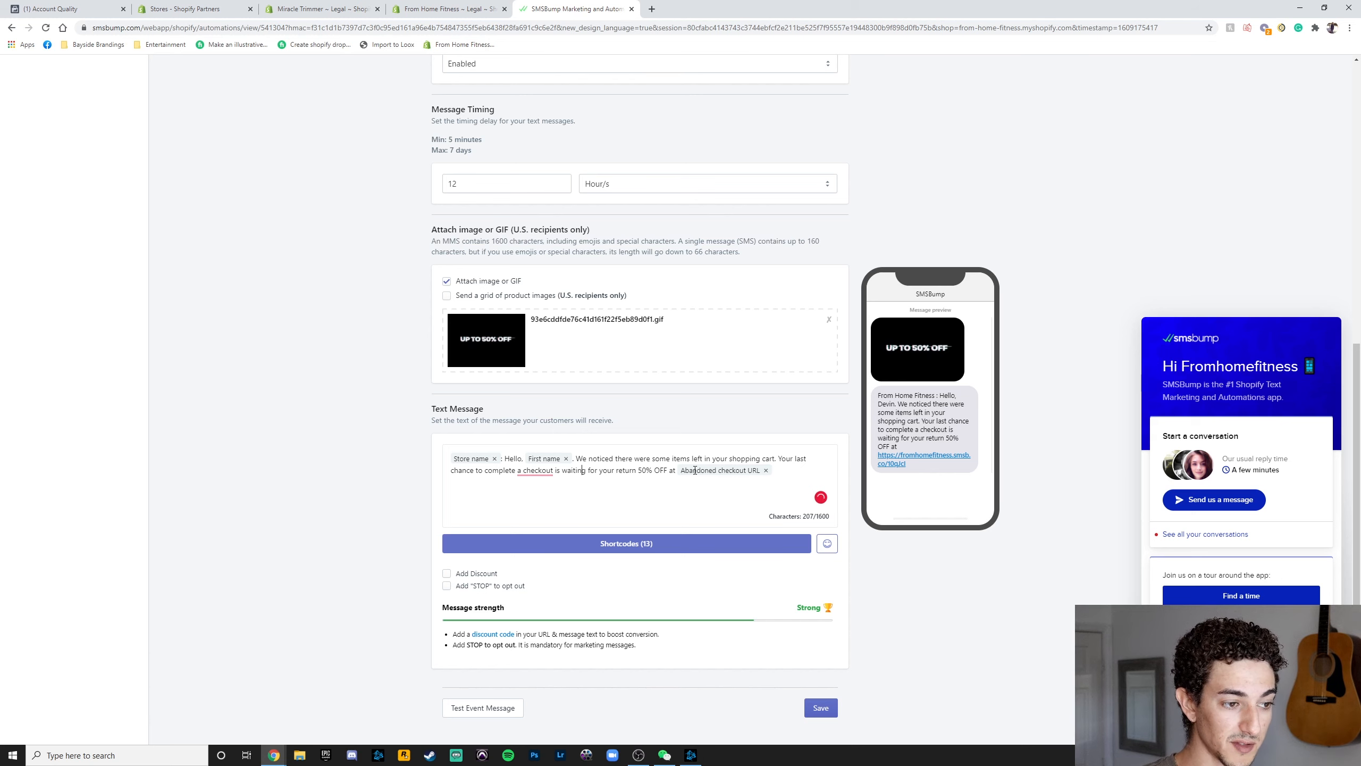
pyautogui.scroll(-1, 684, 517)
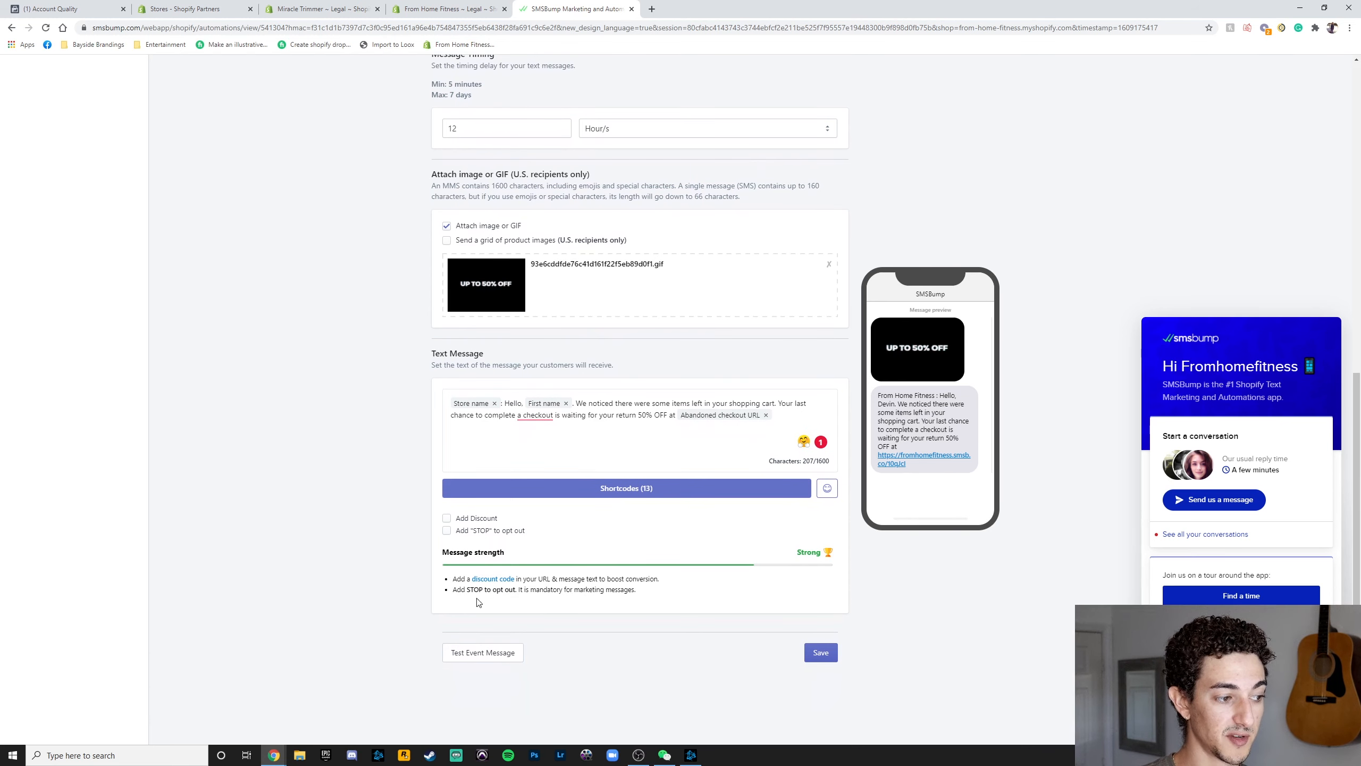
pyautogui.scroll(10, 515, 496)
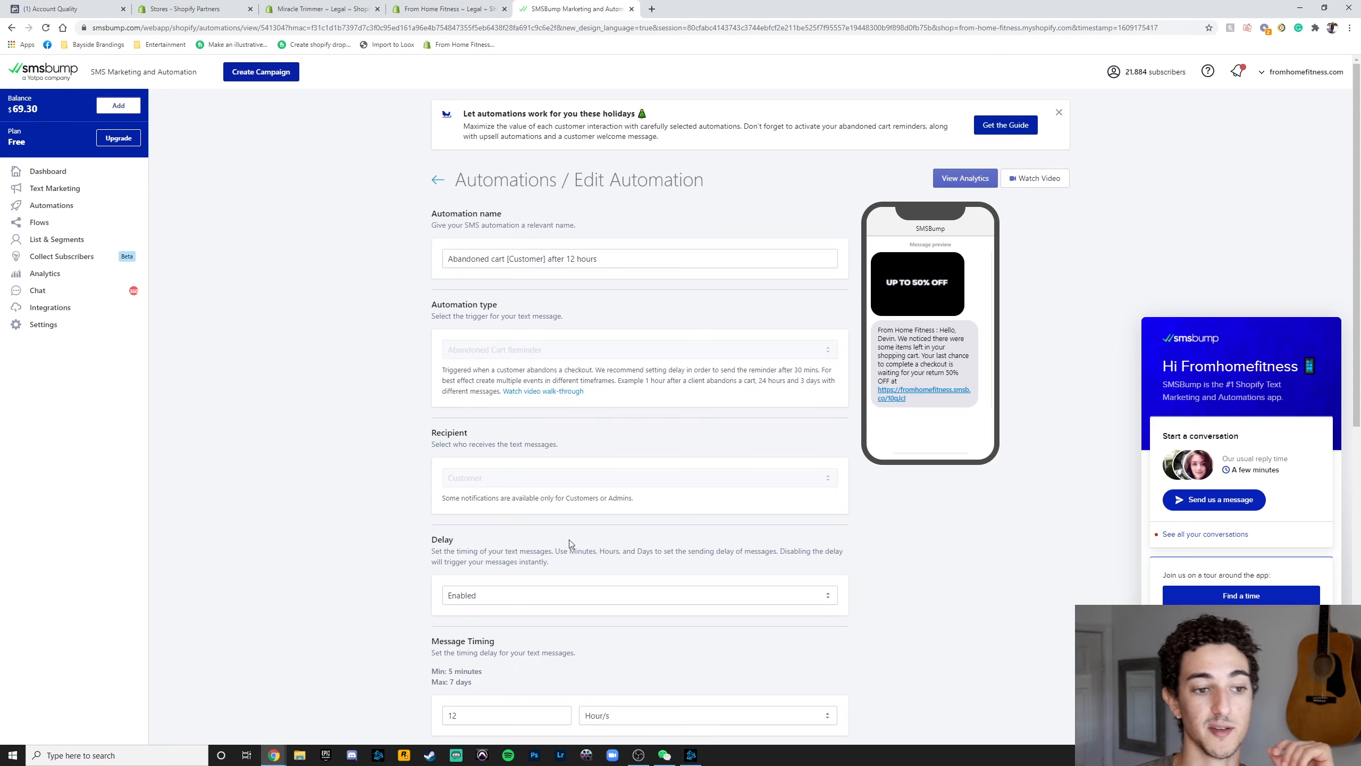
pyautogui.scroll(-5, 569, 543)
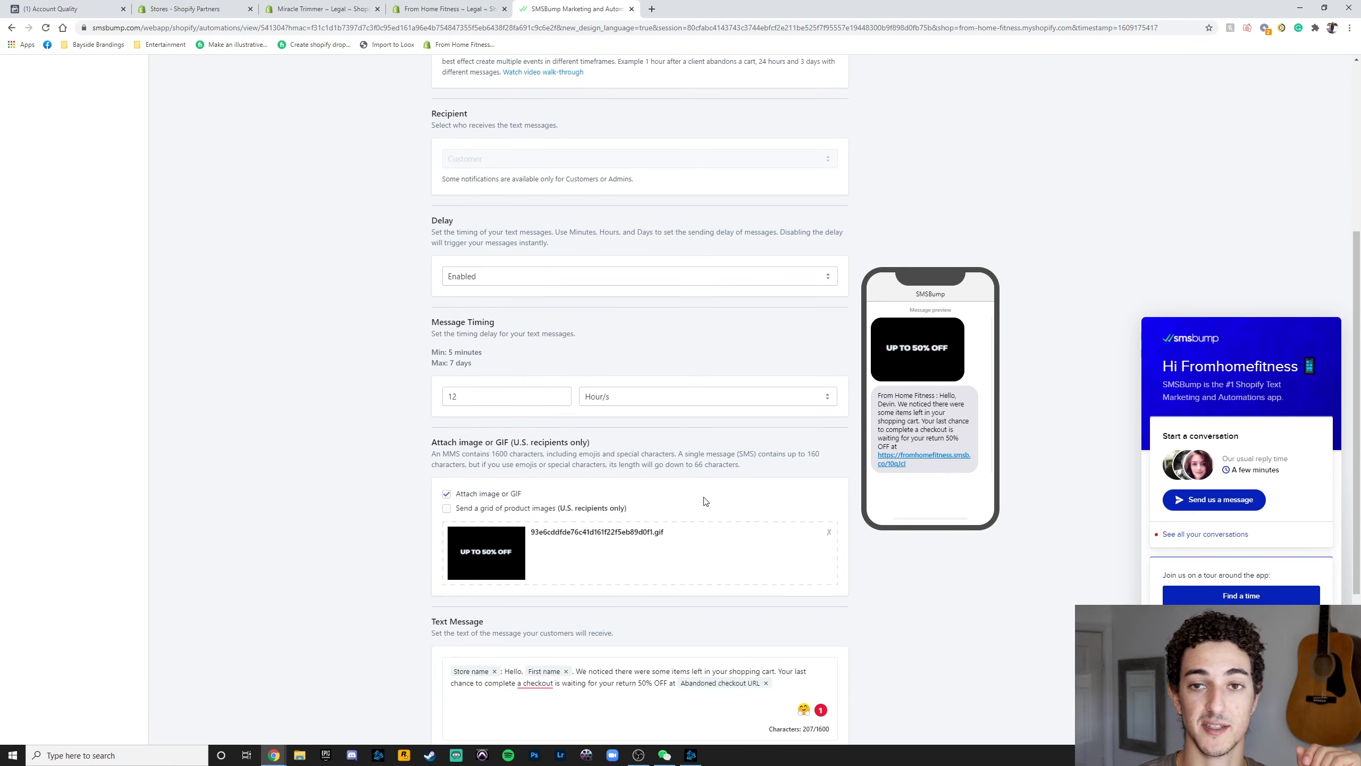
pyautogui.scroll(-1, 734, 514)
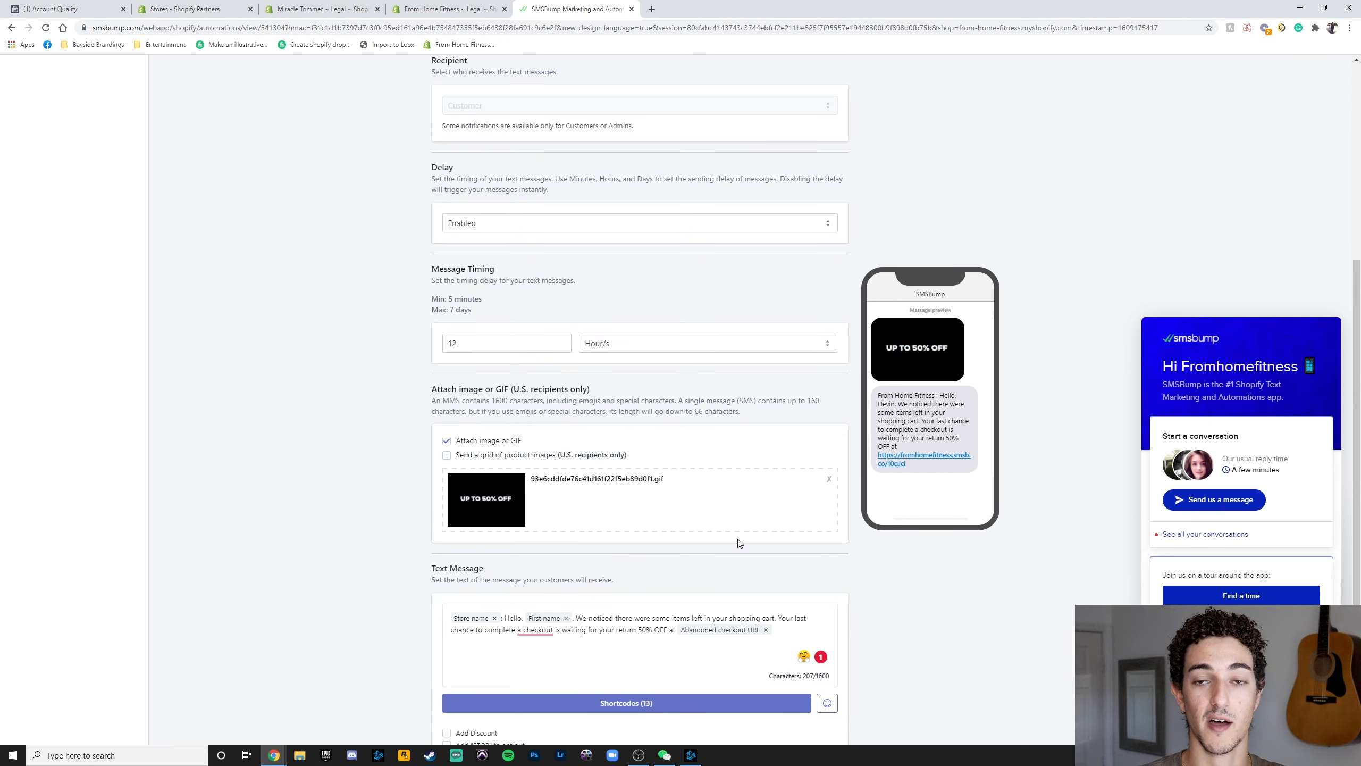
pyautogui.scroll(7, 737, 523)
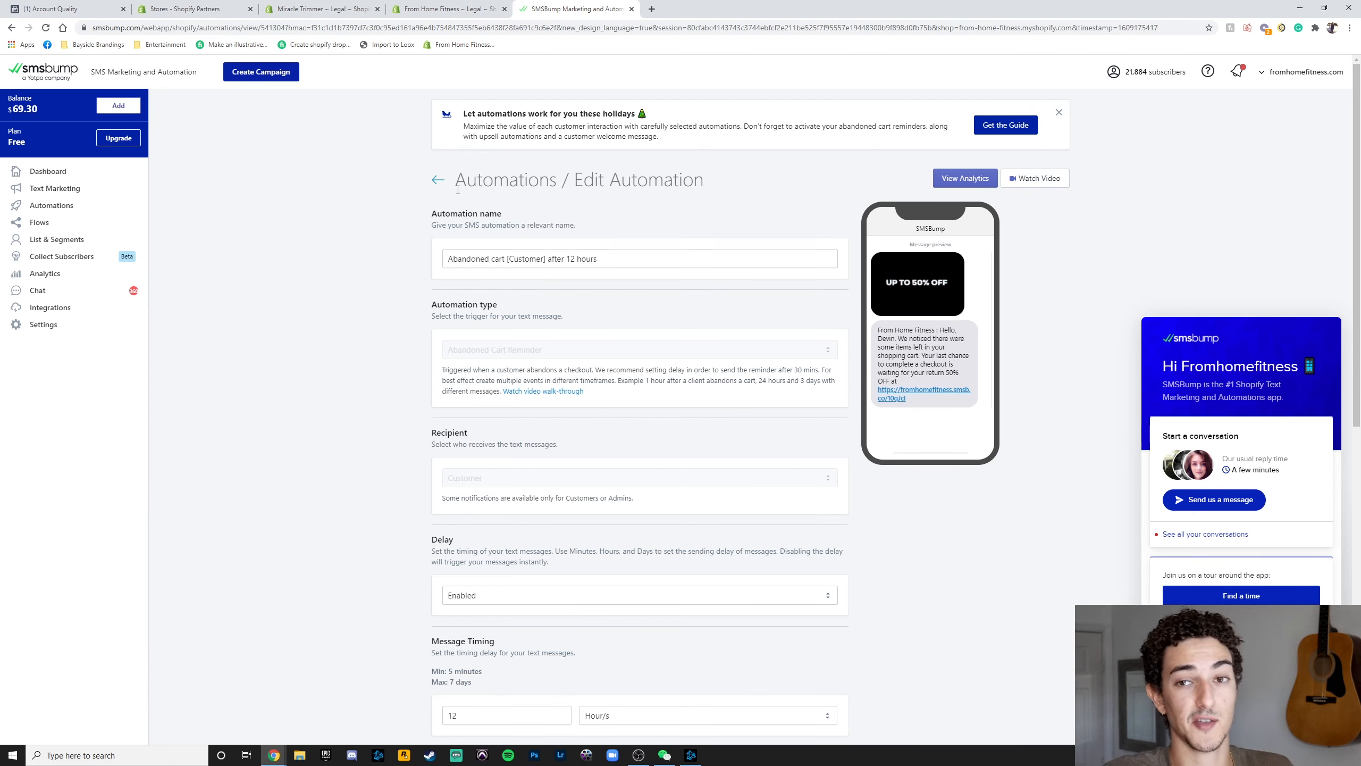
pyautogui.click(438, 180)
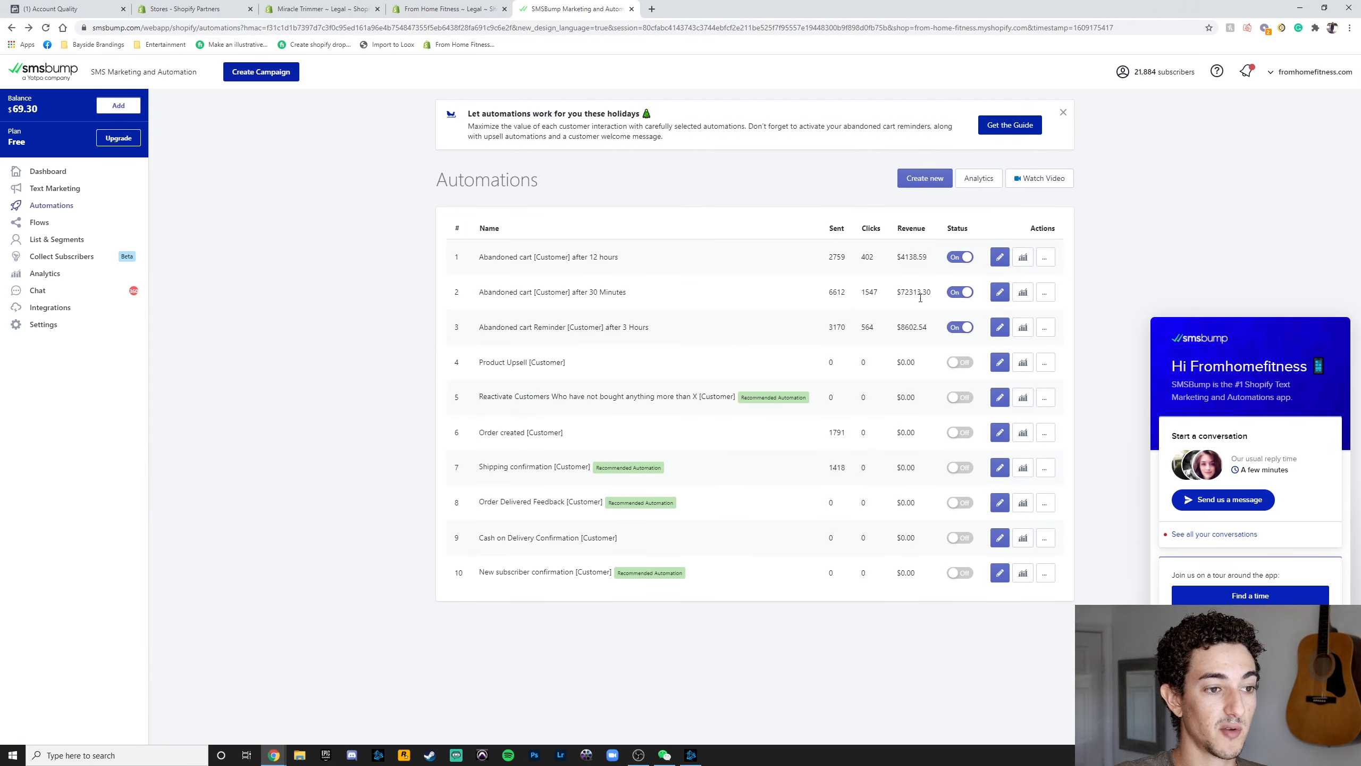